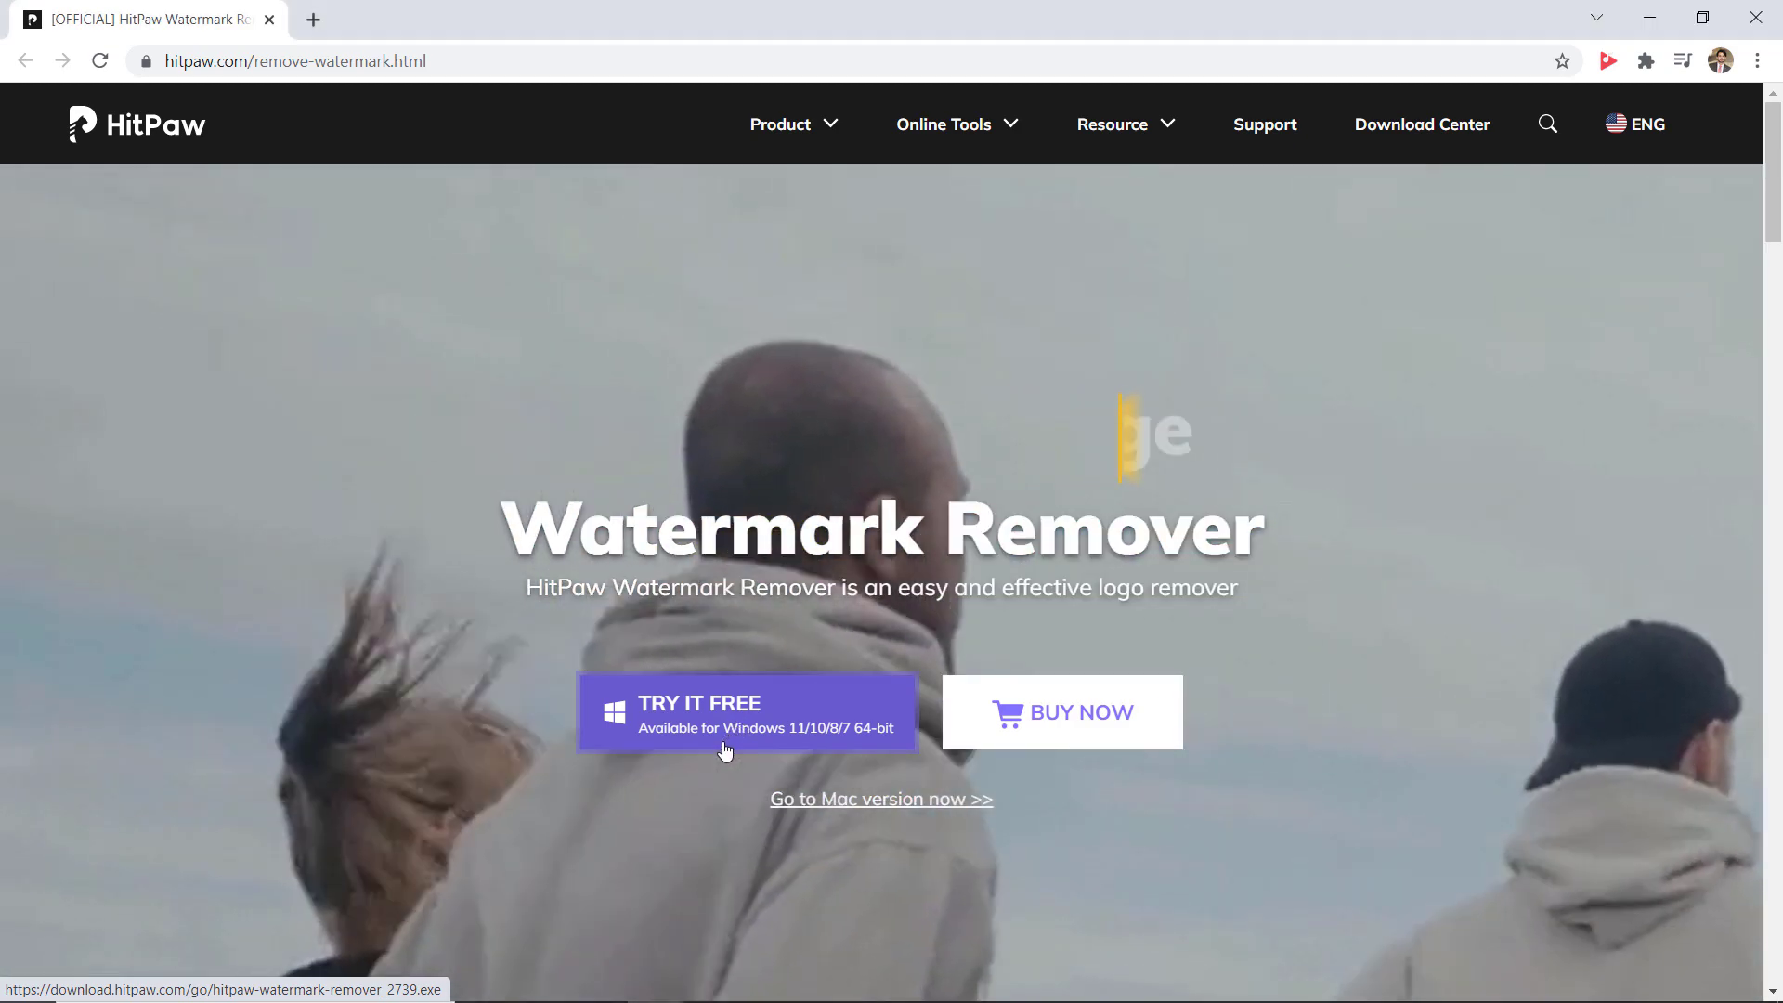
- Get the free Windows version of HitPaw Watermark Remover from the TRY IT FREE button
left_click(725, 750)
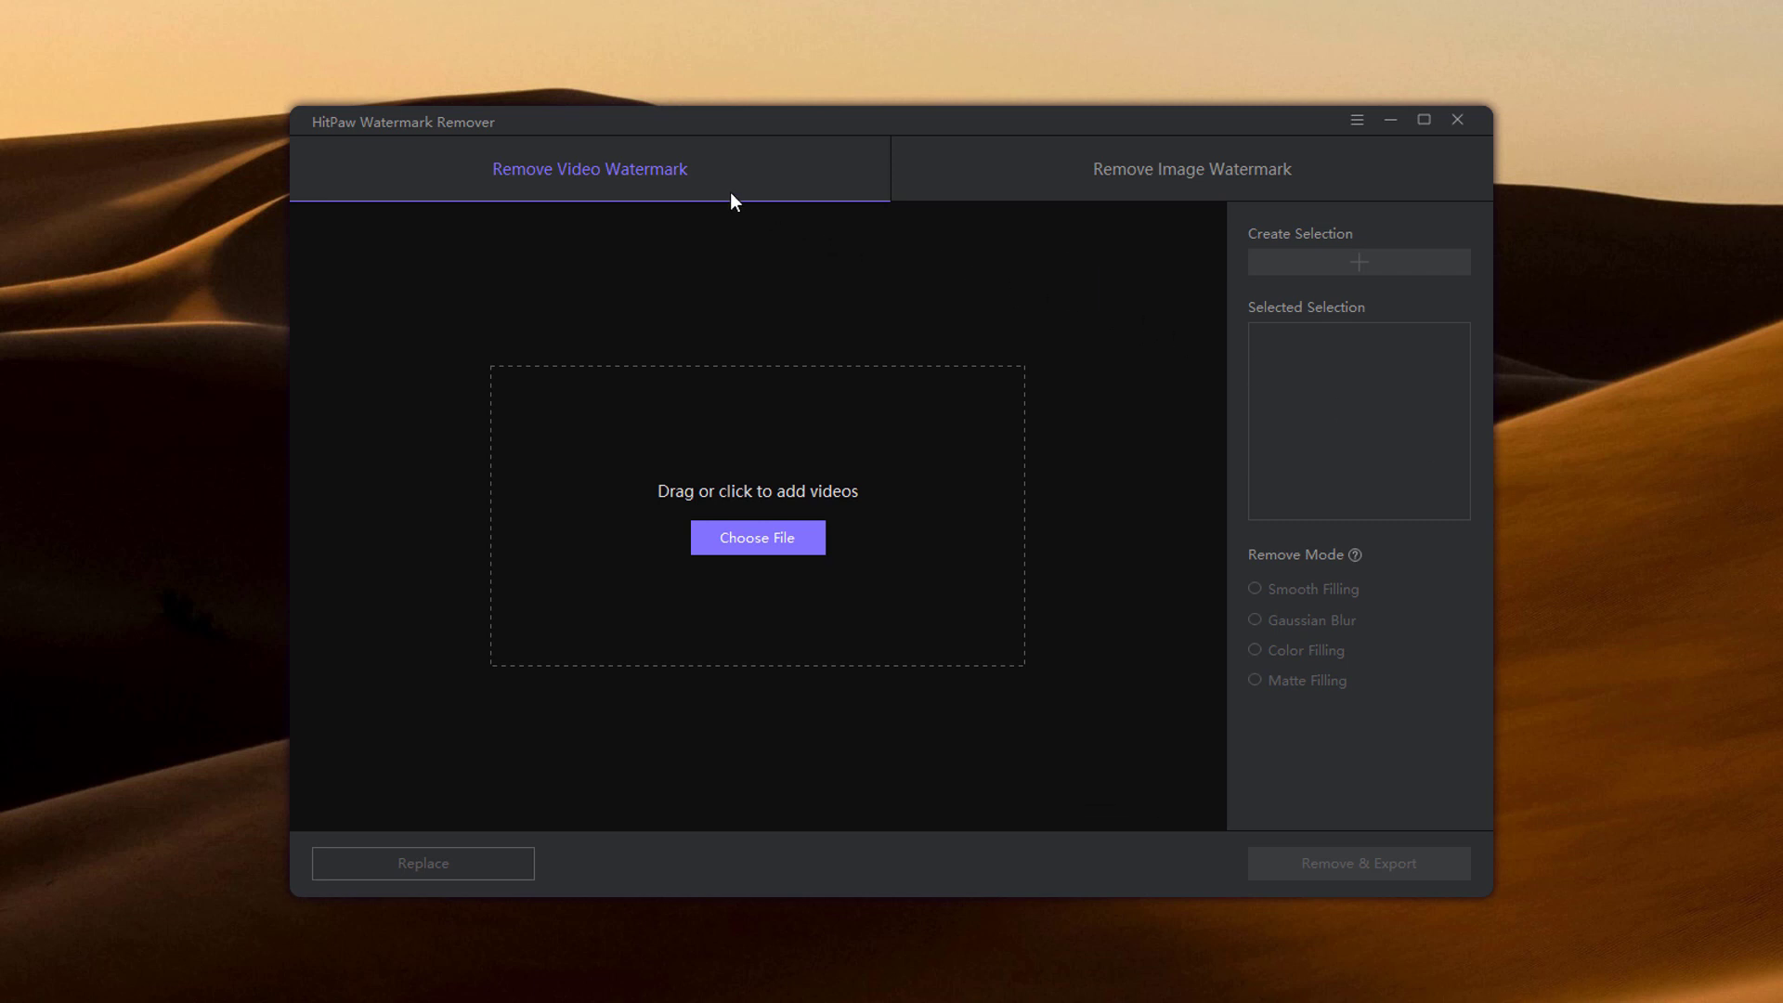
- Load the sxasa tree video into the Remove Video Watermark tab
left_click(1165, 186)
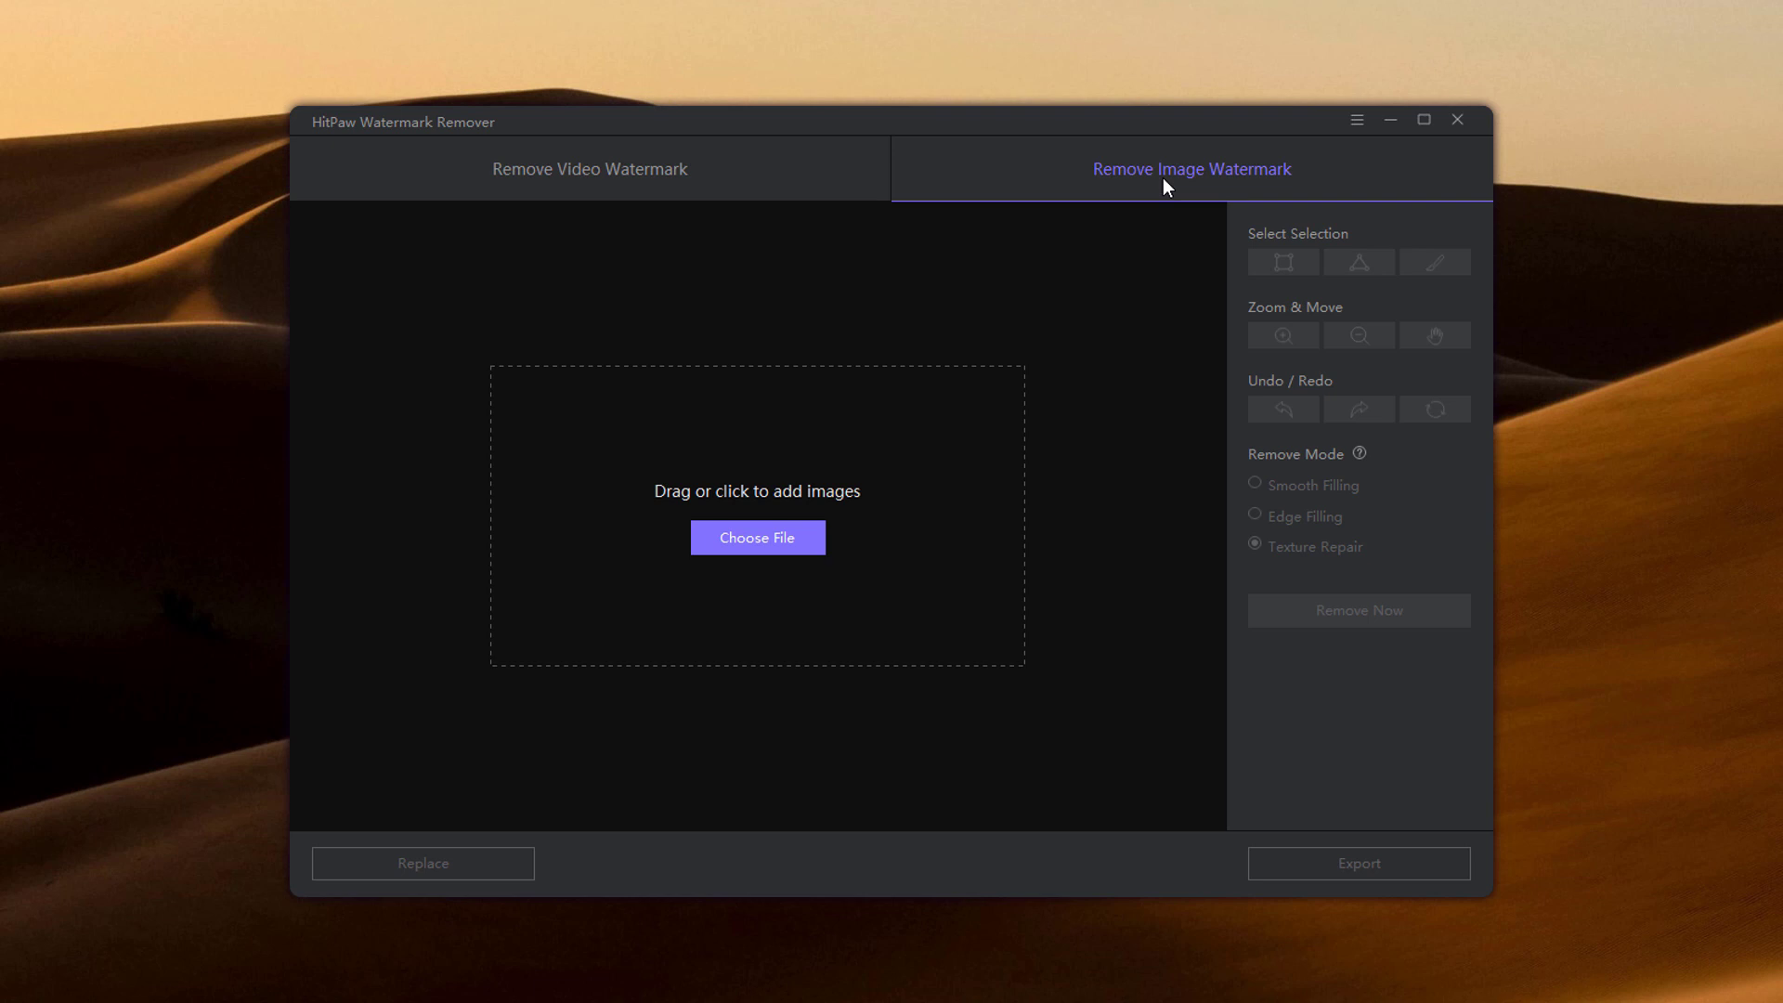
left_click(660, 191)
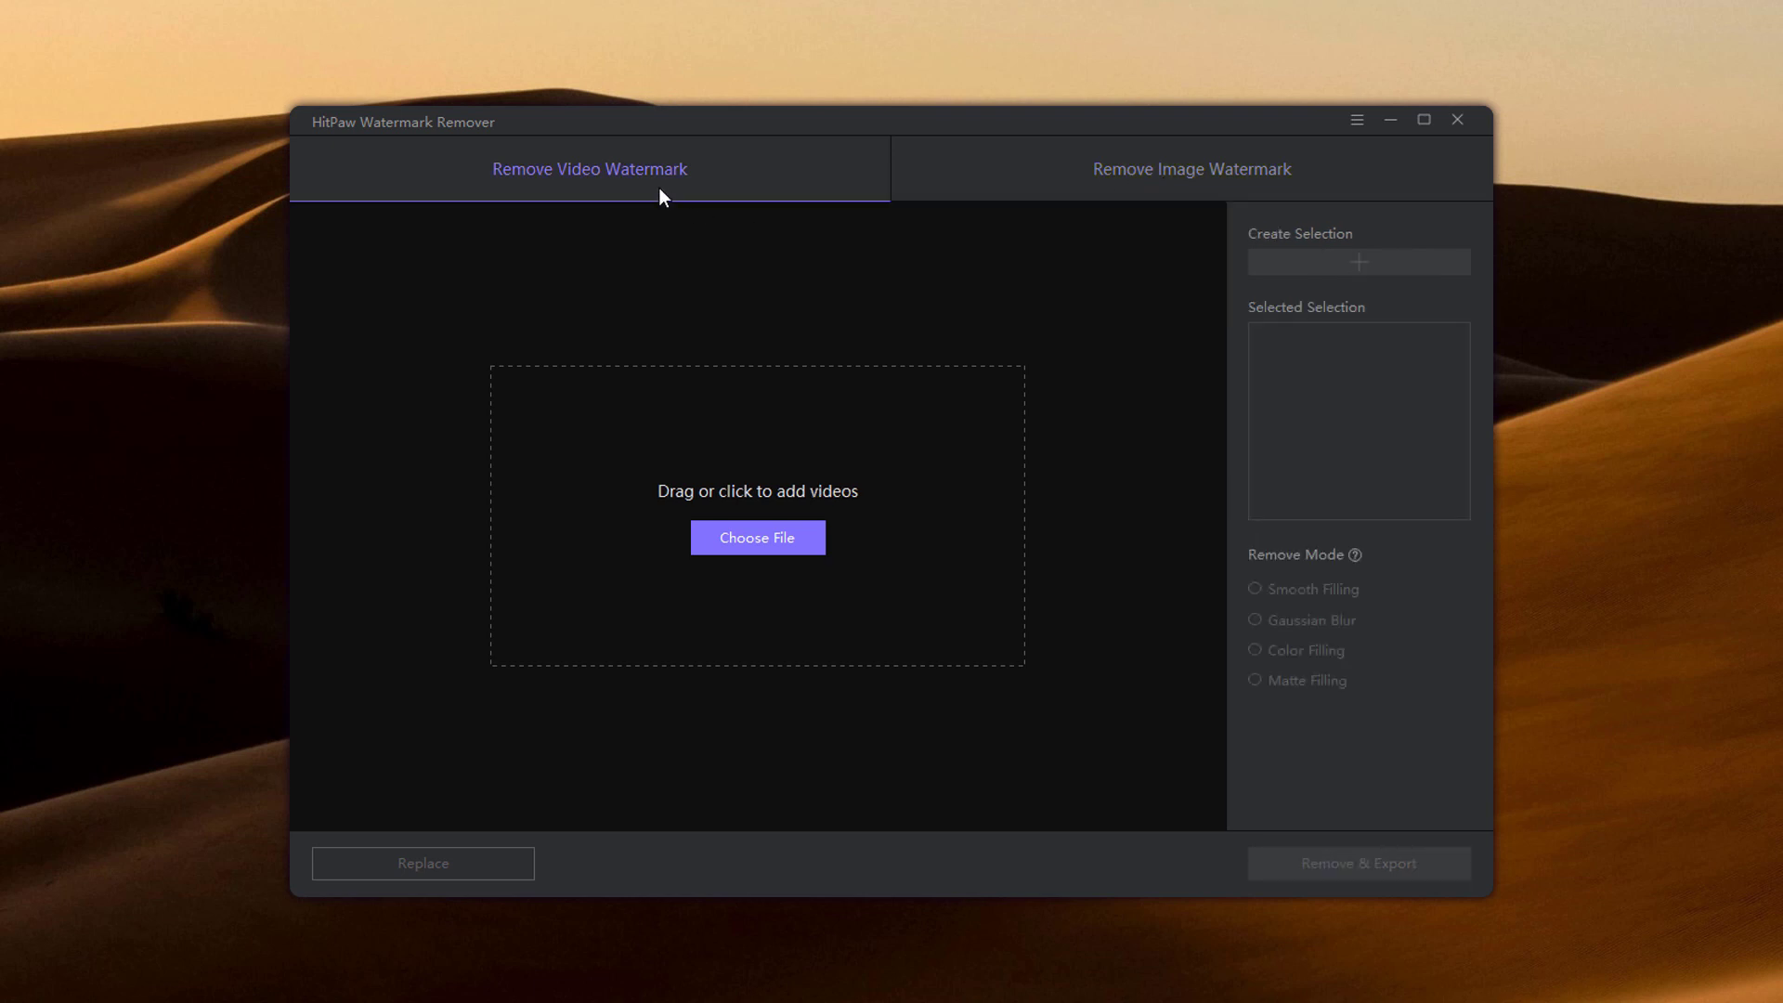
left_click(767, 543)
left_click(924, 359)
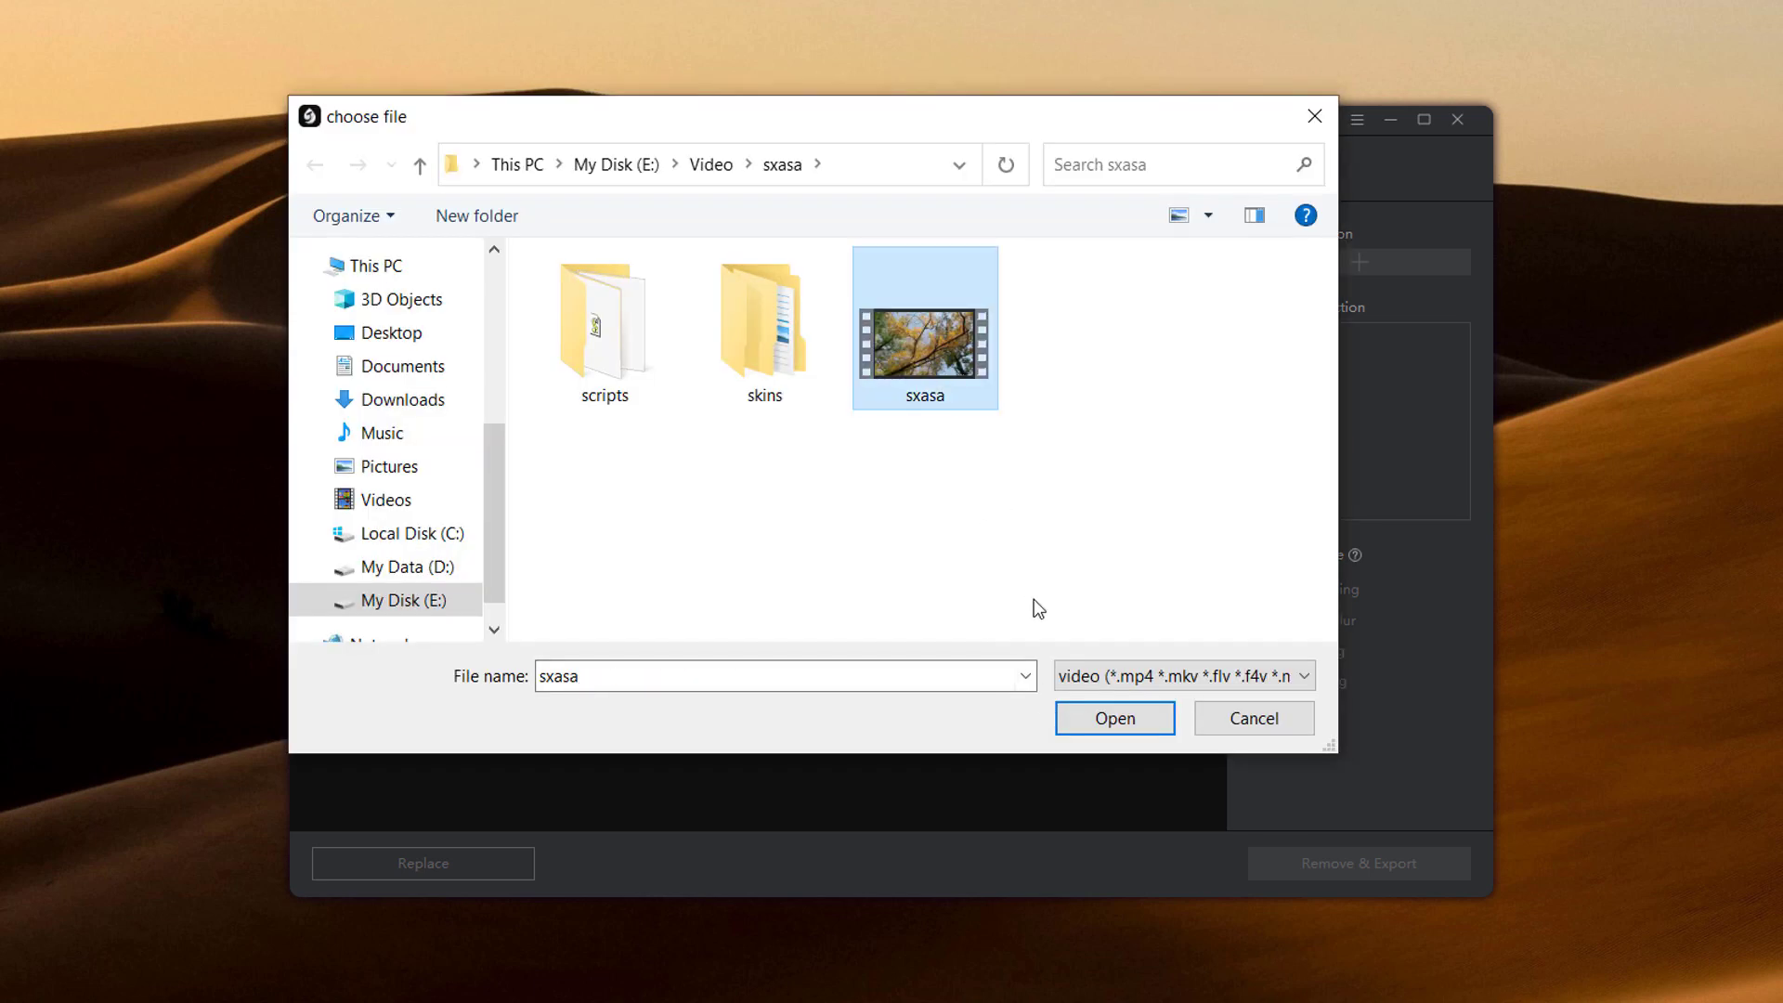
left_click(1068, 722)
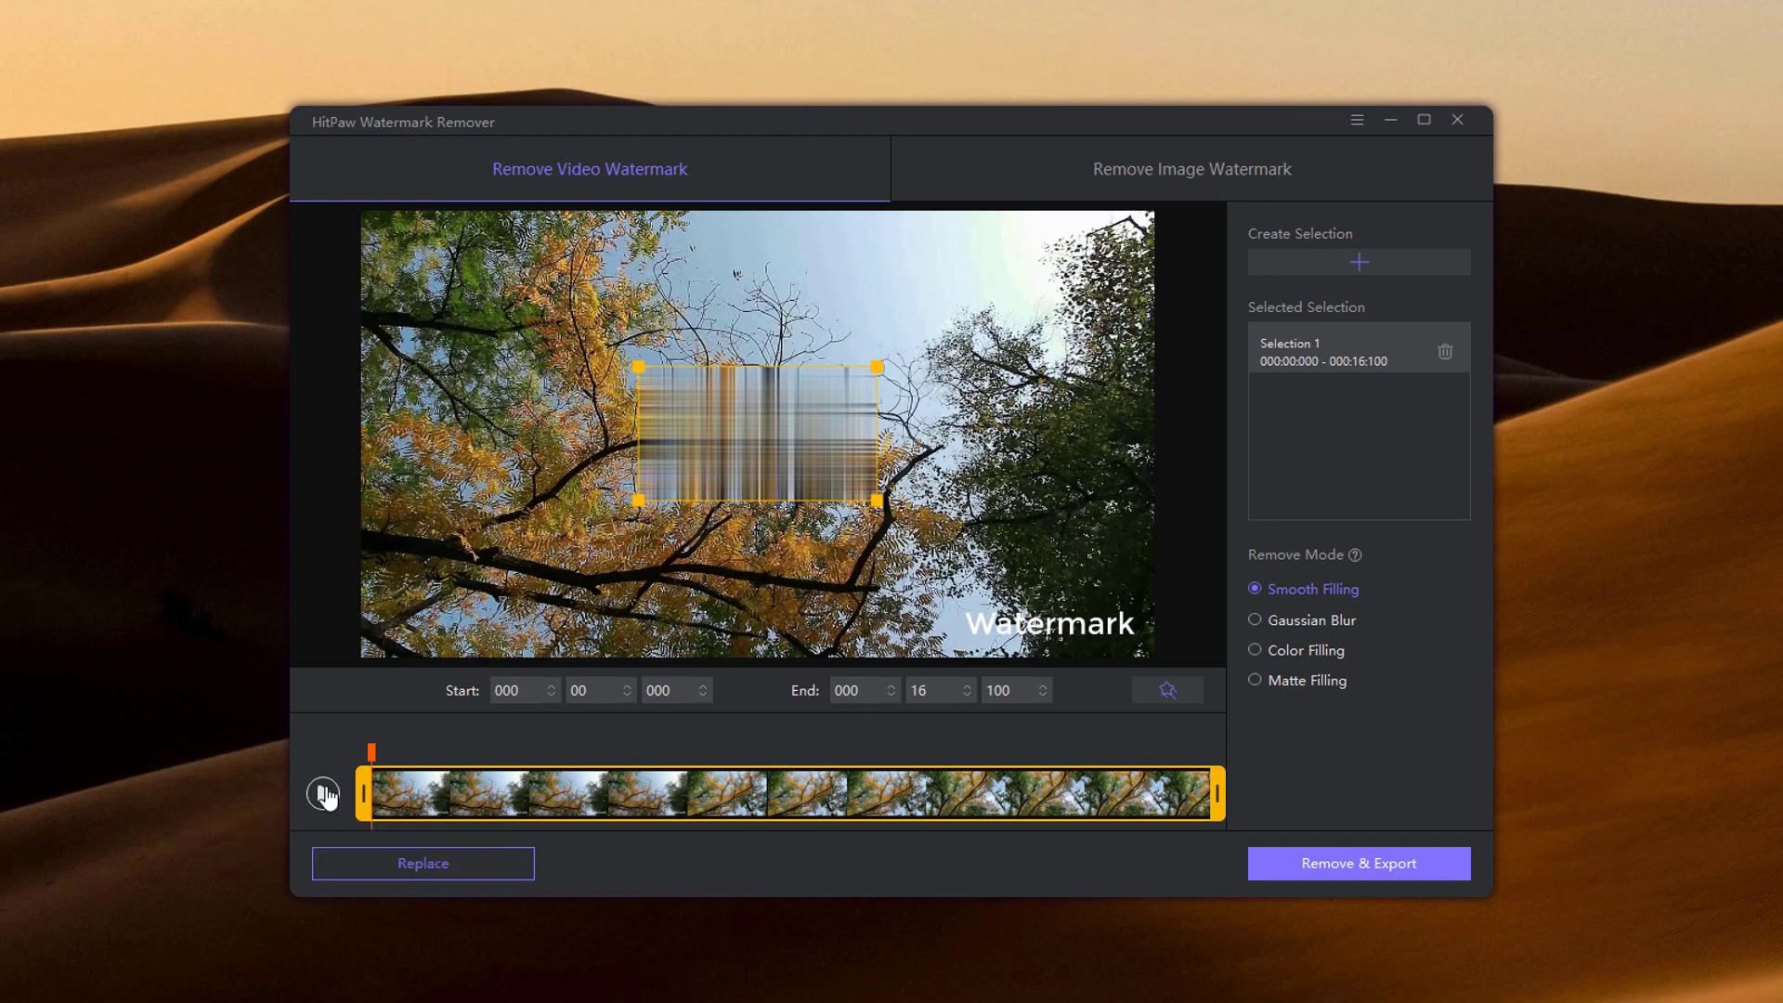
- Preview the sxasa video, delete the default Selection 1, and scrub back to the first frame
left_click(323, 794)
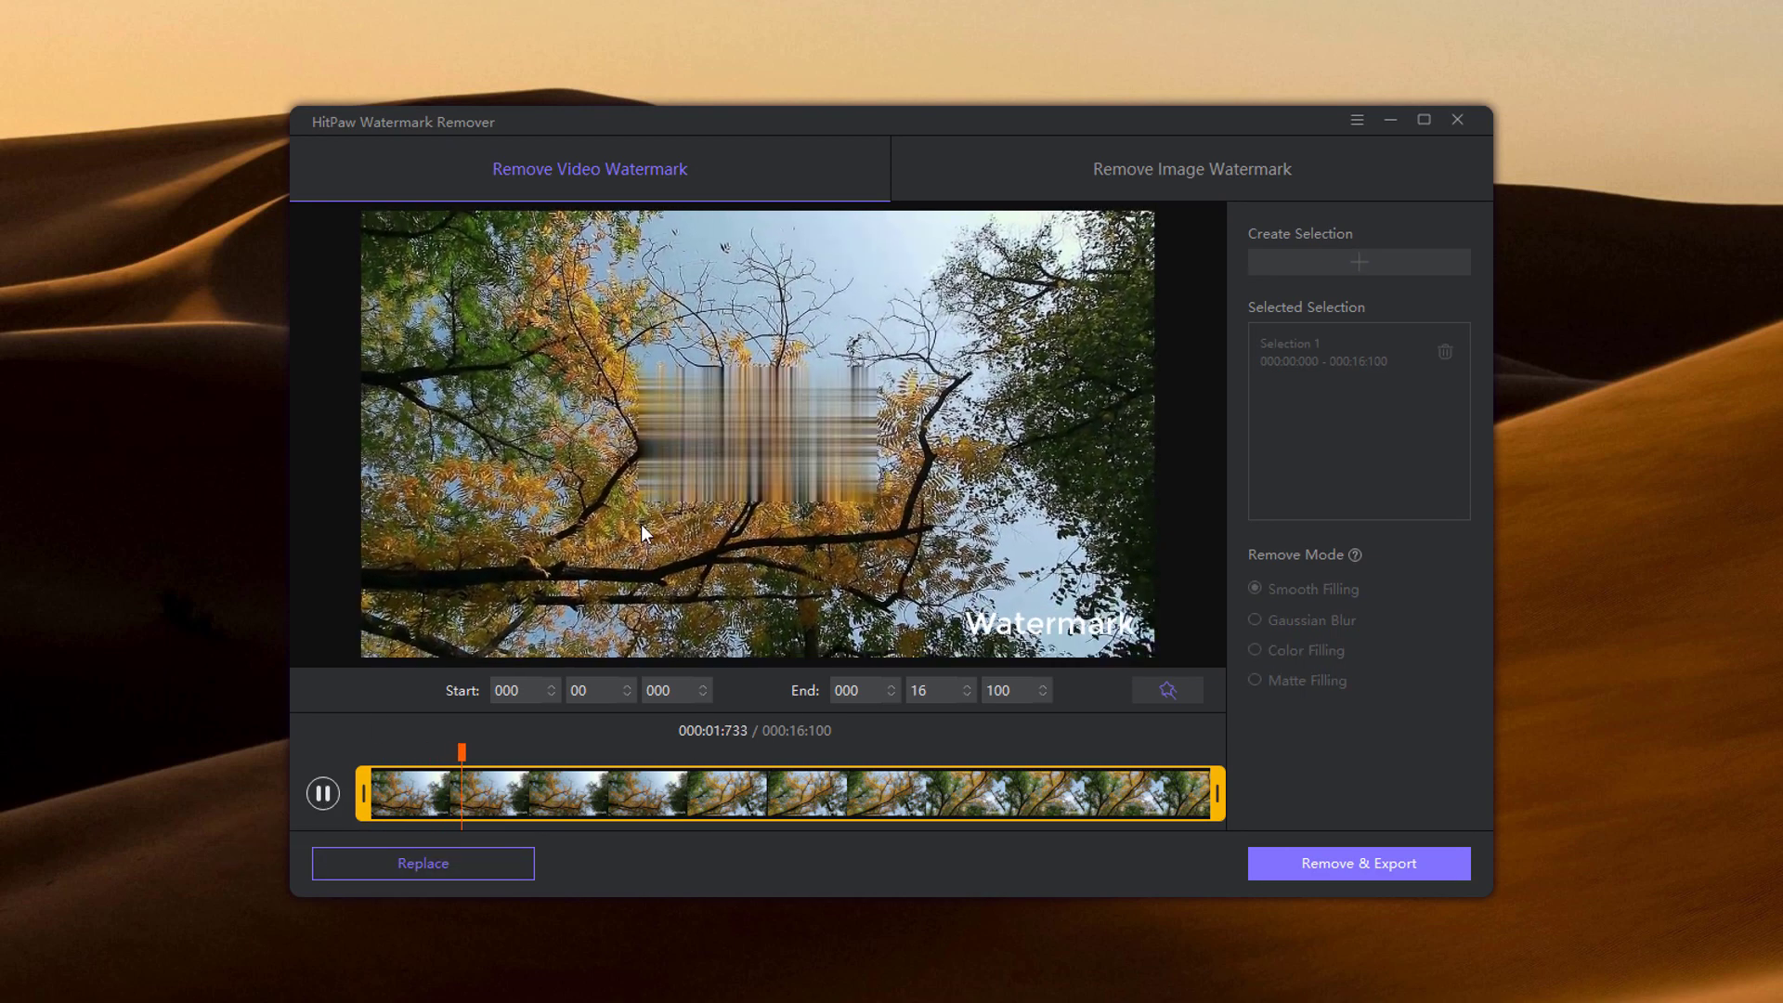
left_click(323, 795)
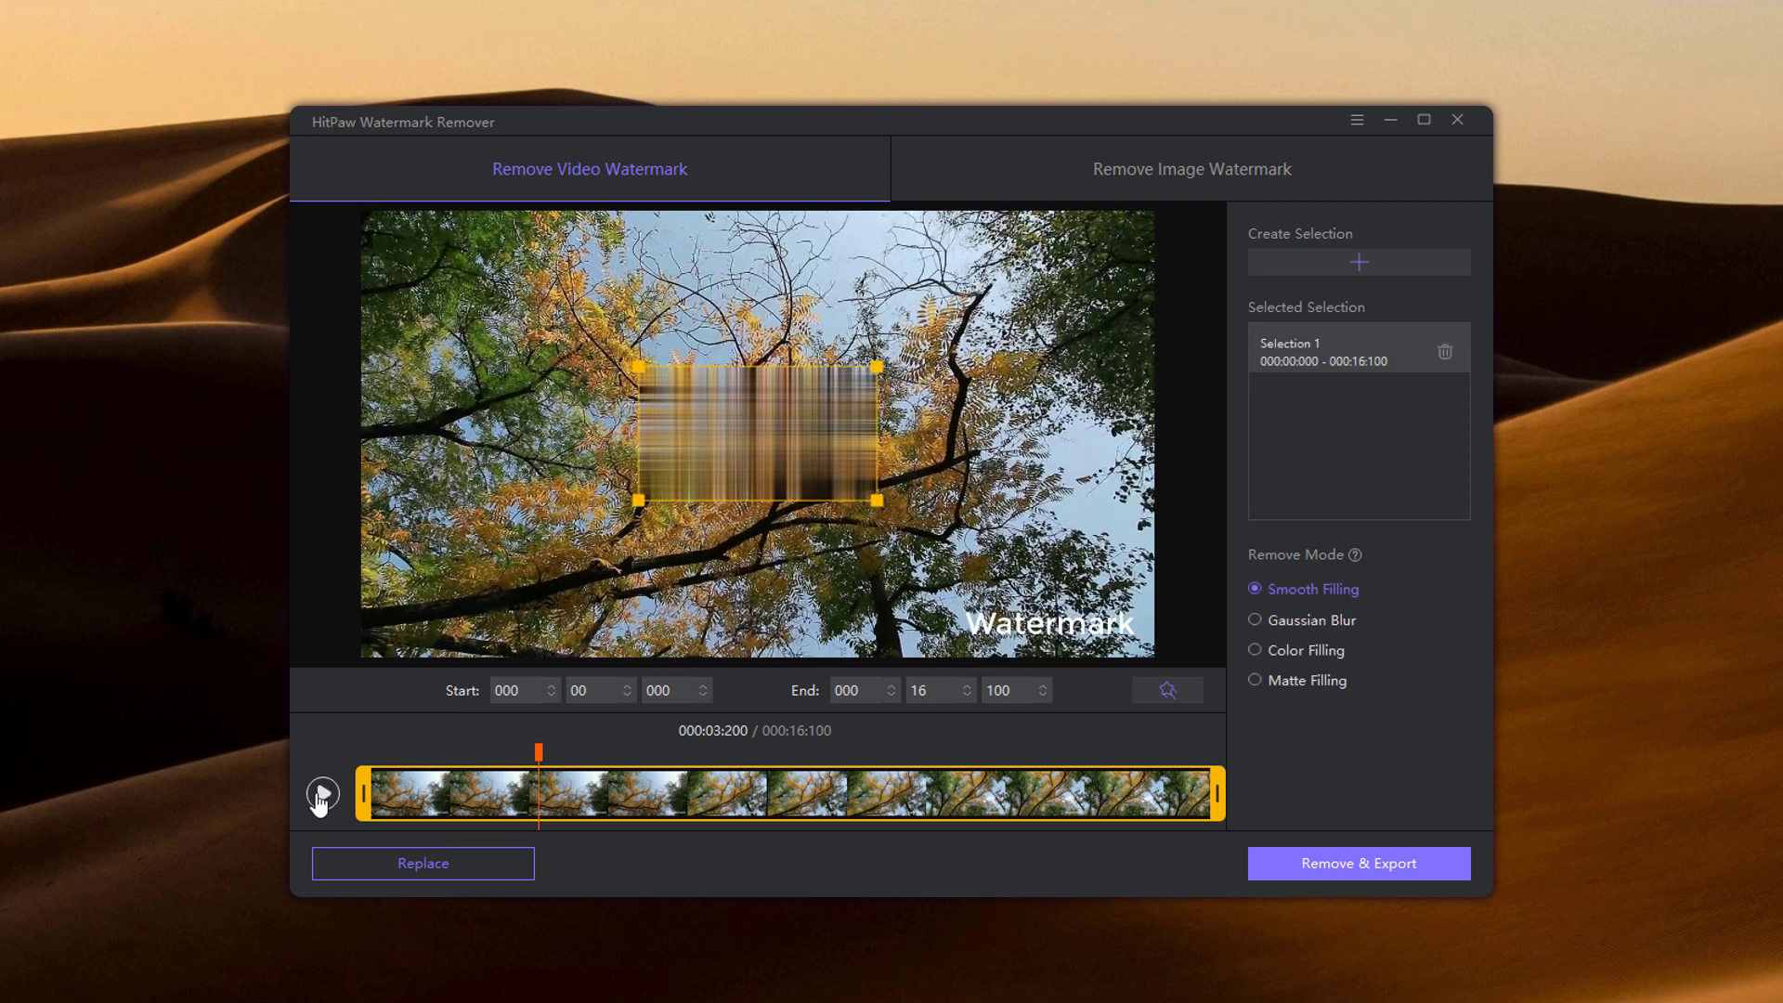
mouse_move(769, 443)
left_mouse_down()
mouse_move(743, 442)
mouse_move(799, 439)
left_mouse_up()
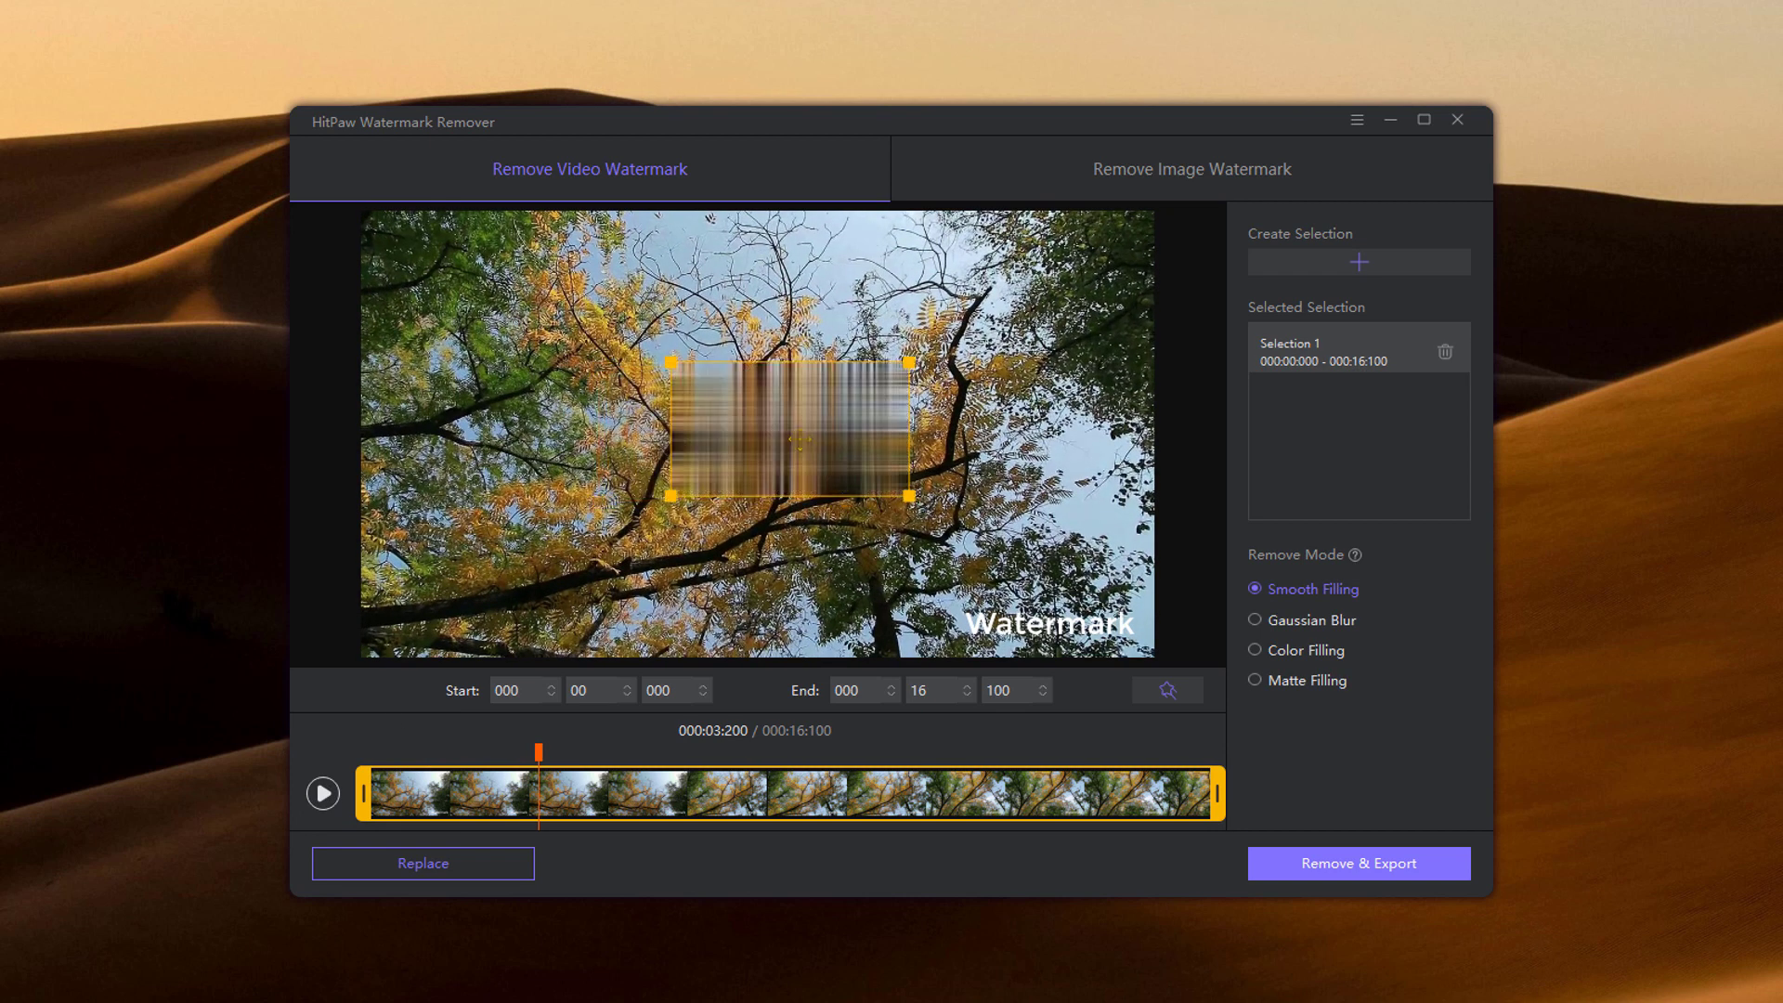
left_click(1445, 352)
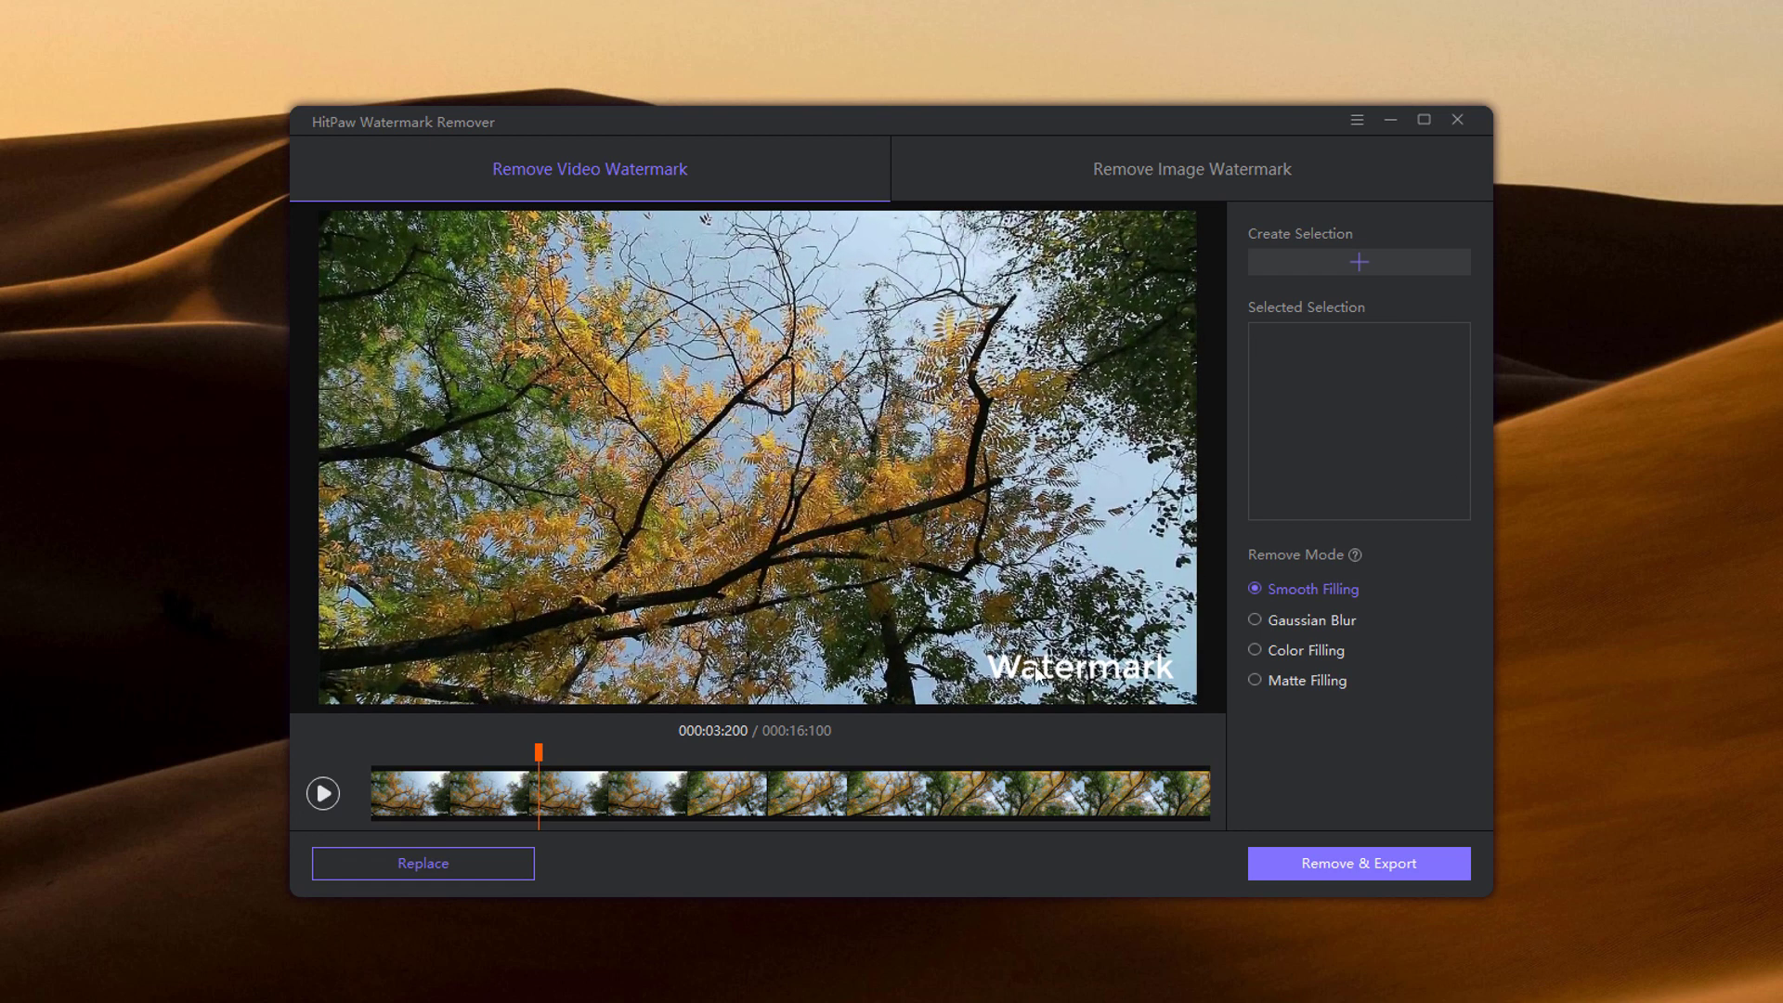
left_click_drag(535, 752, 749, 752)
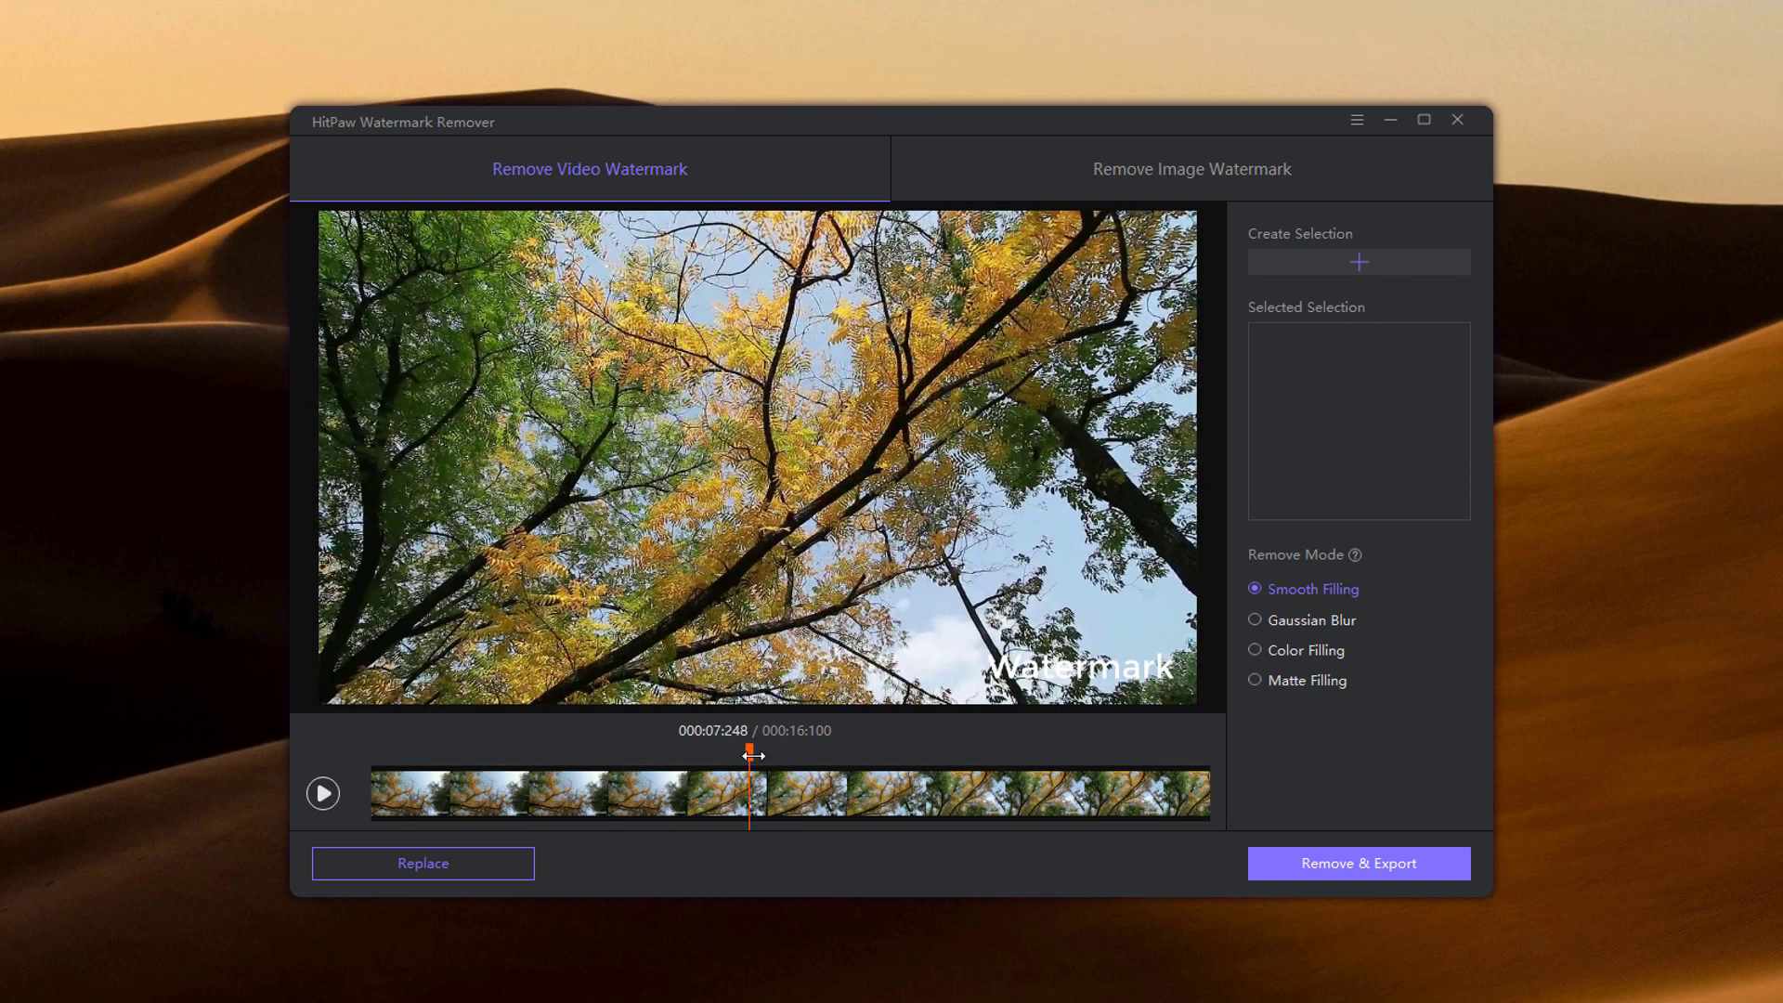
left_click(1017, 748)
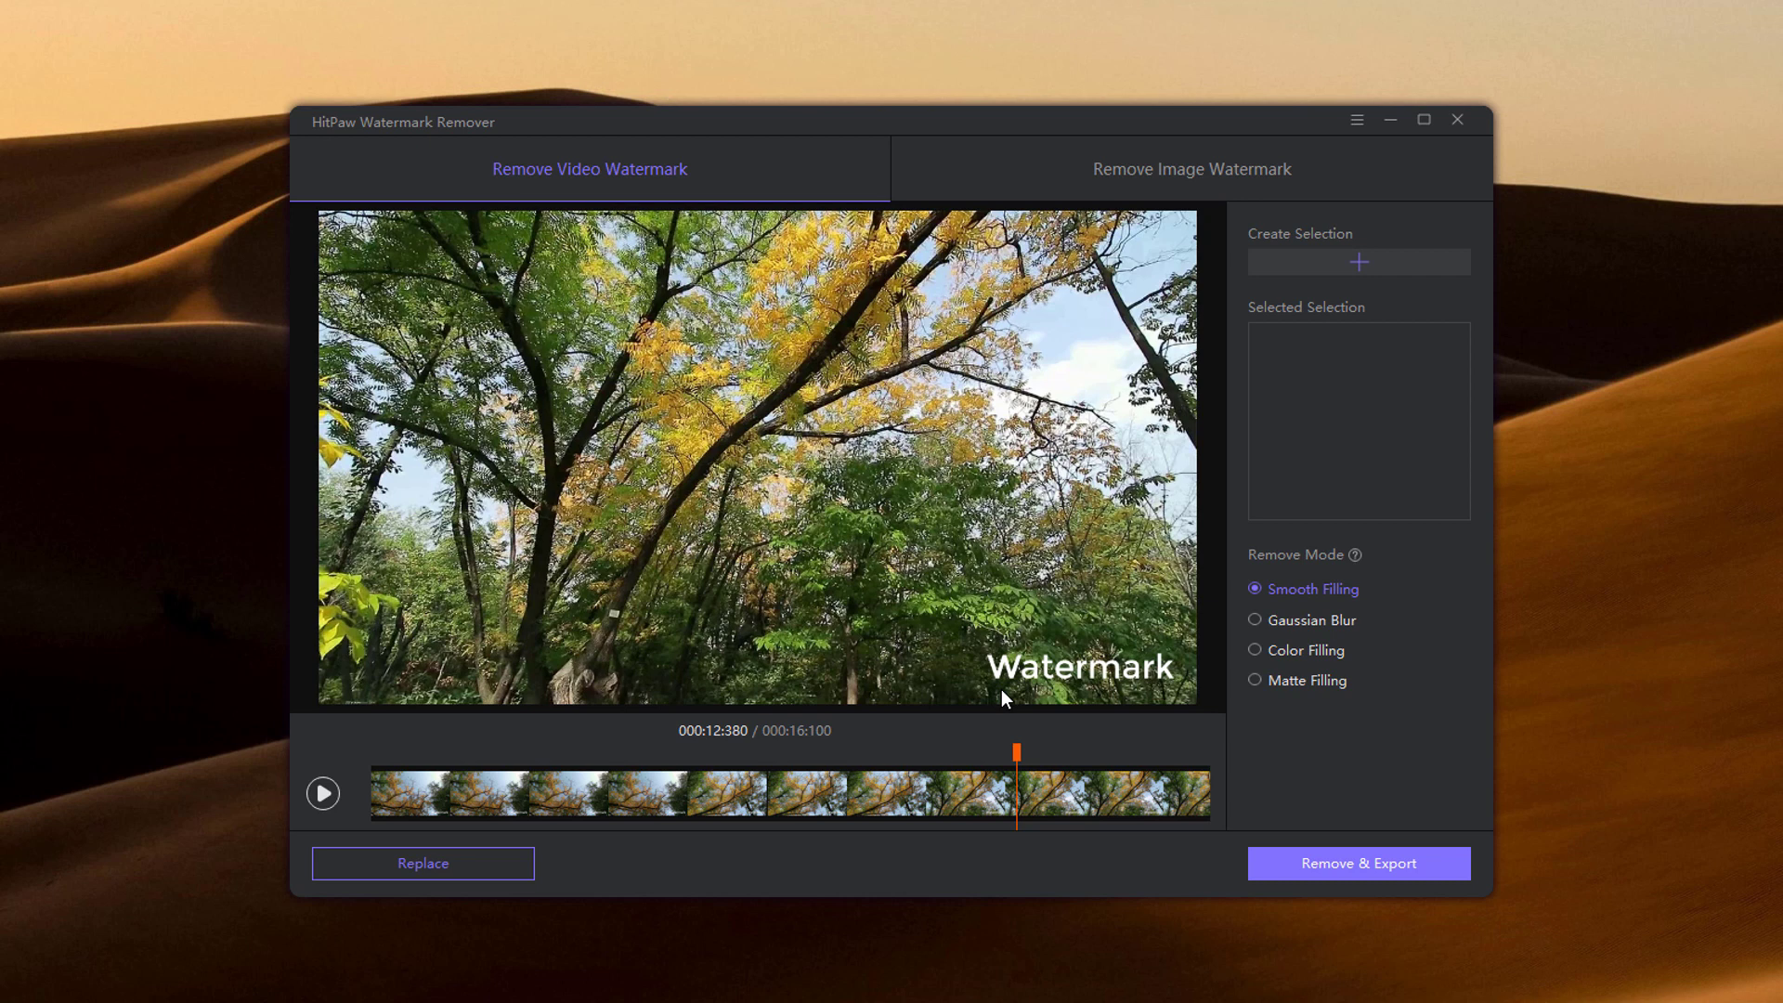
left_click_drag(1019, 758, 338, 779)
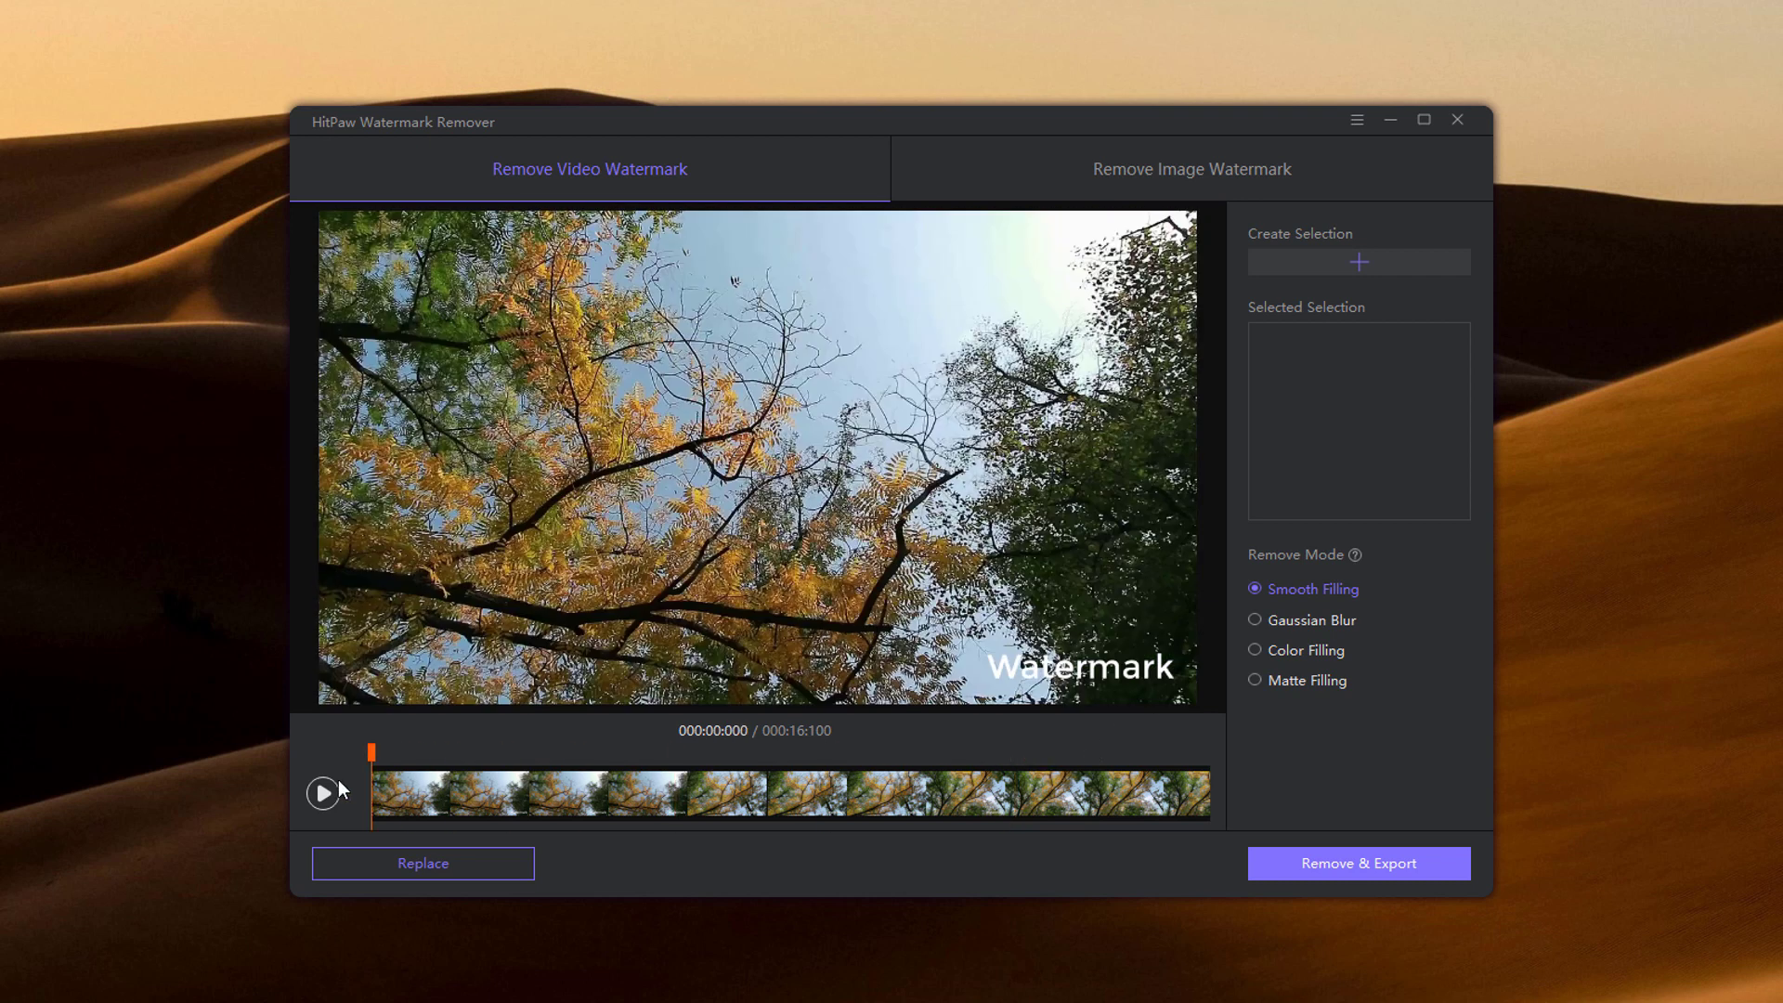
- Add Selection 2 and resize its box over the bottom-right Watermark text
left_click(1301, 267)
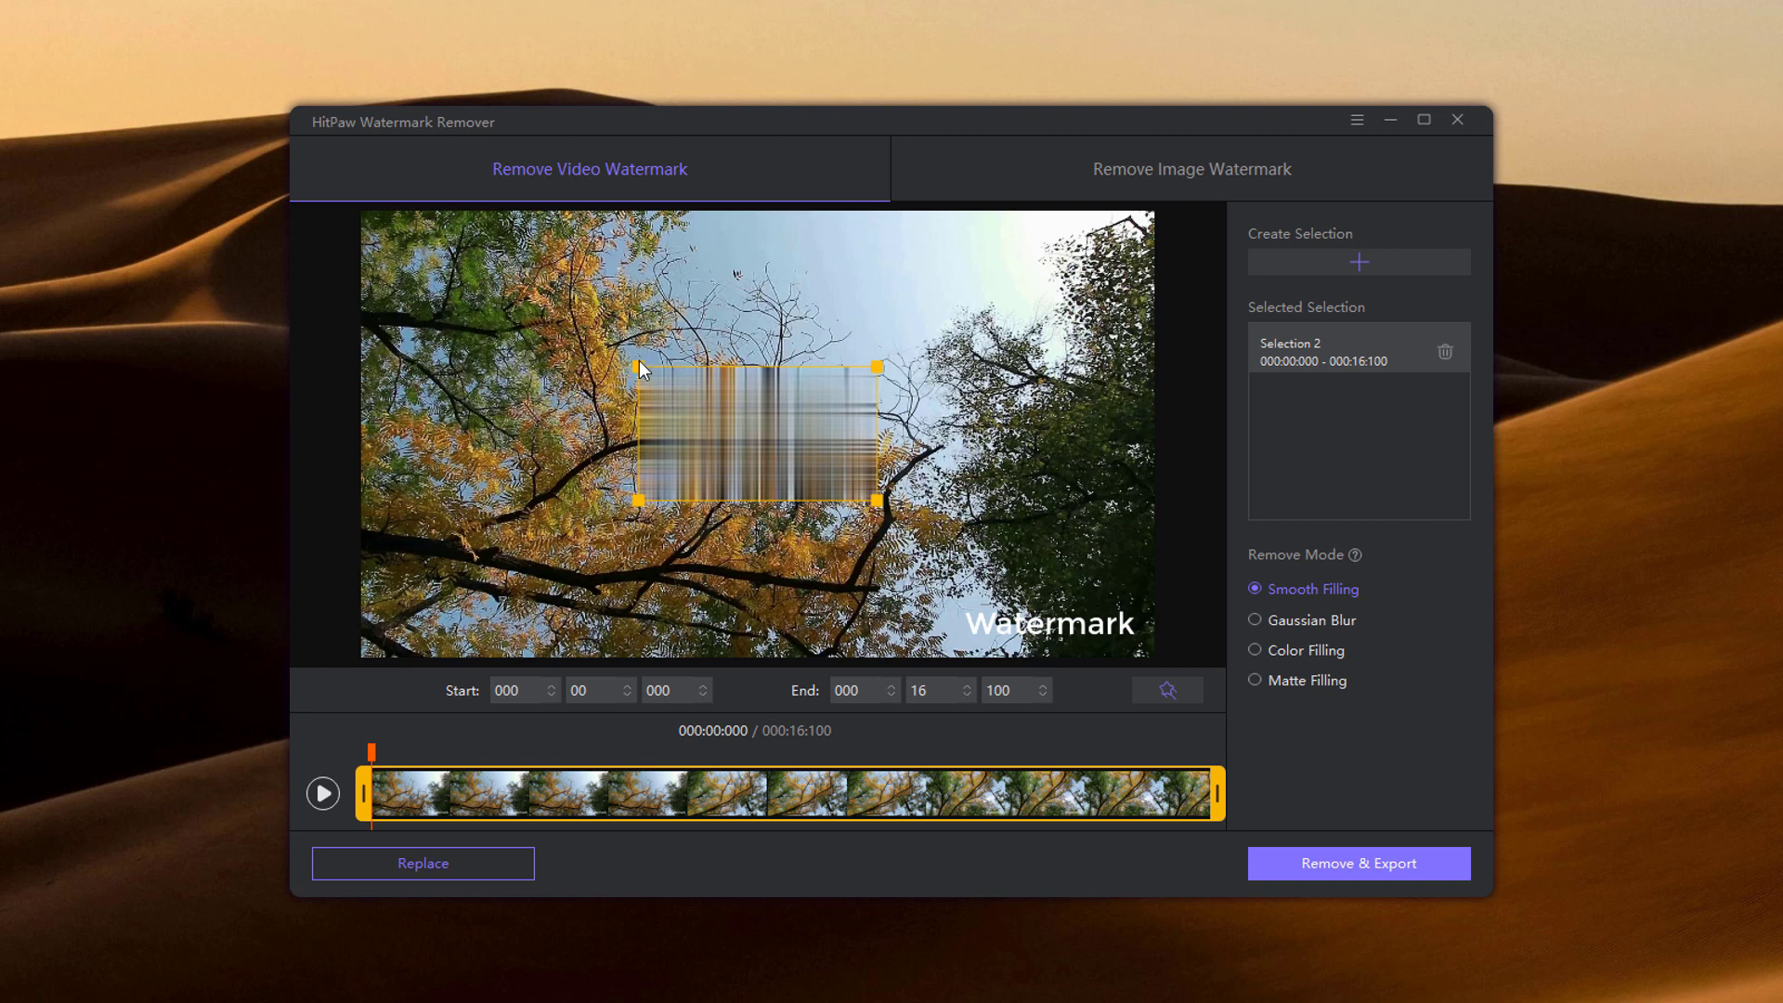
left_click_drag(639, 367, 1140, 624)
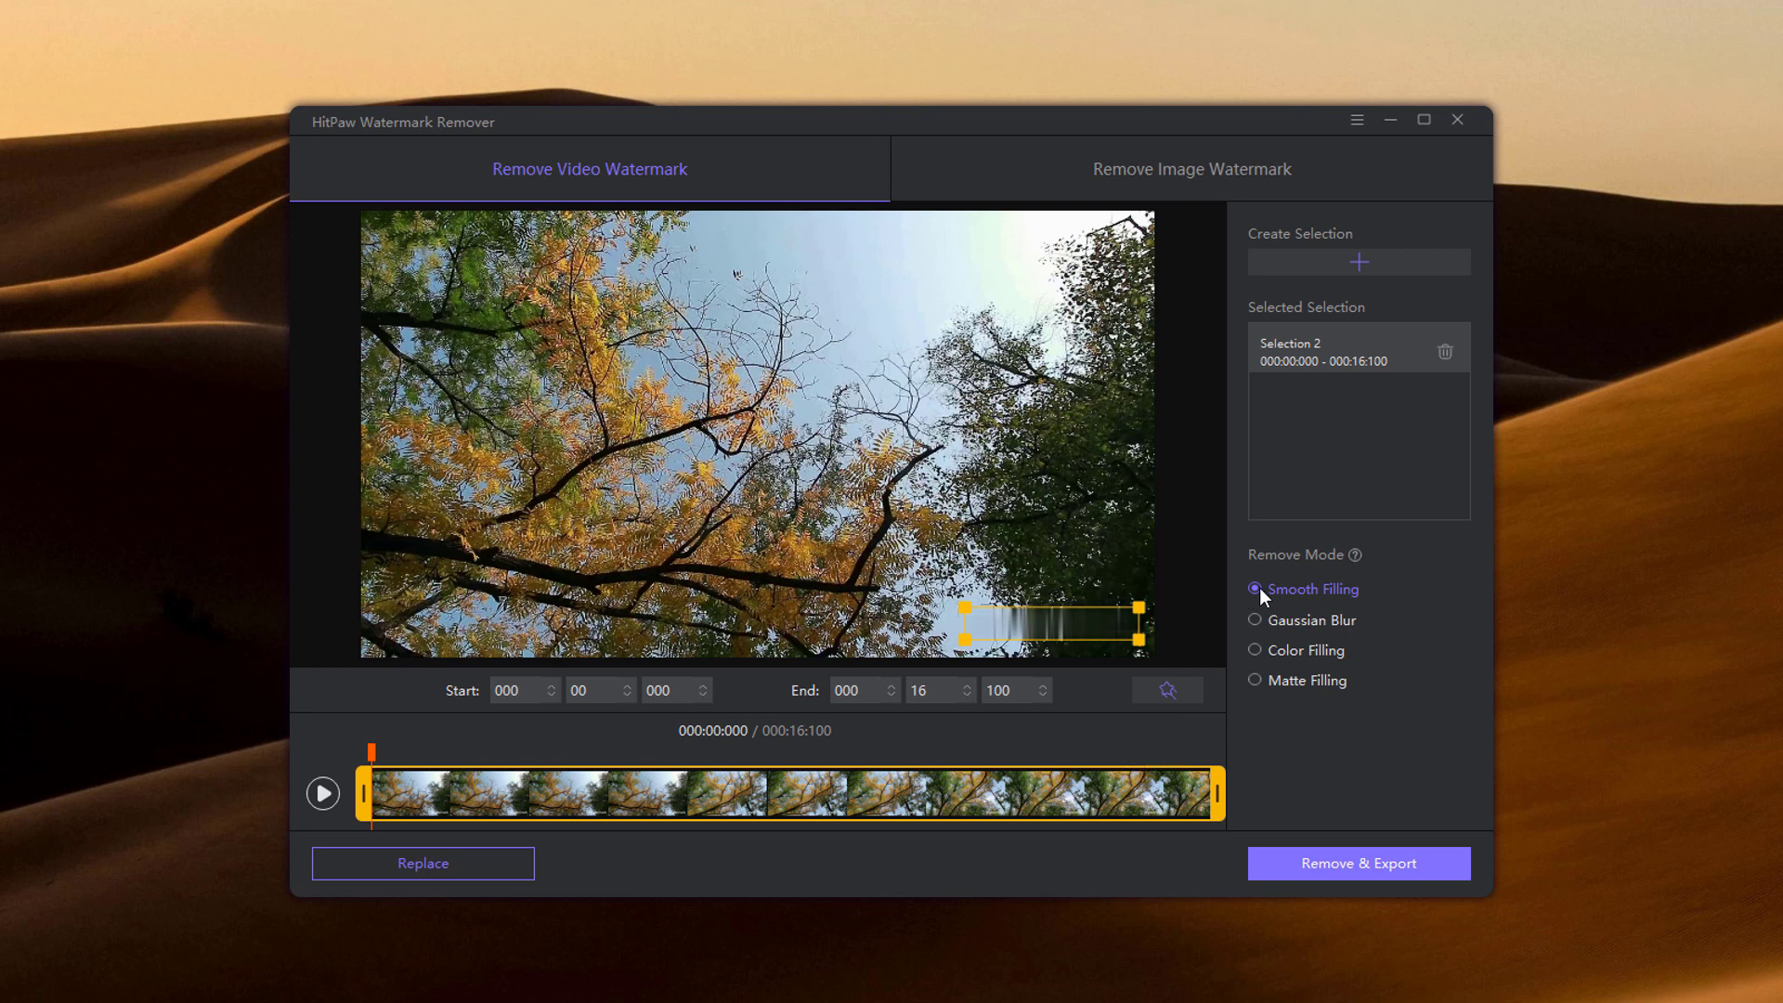
left_click(1256, 619)
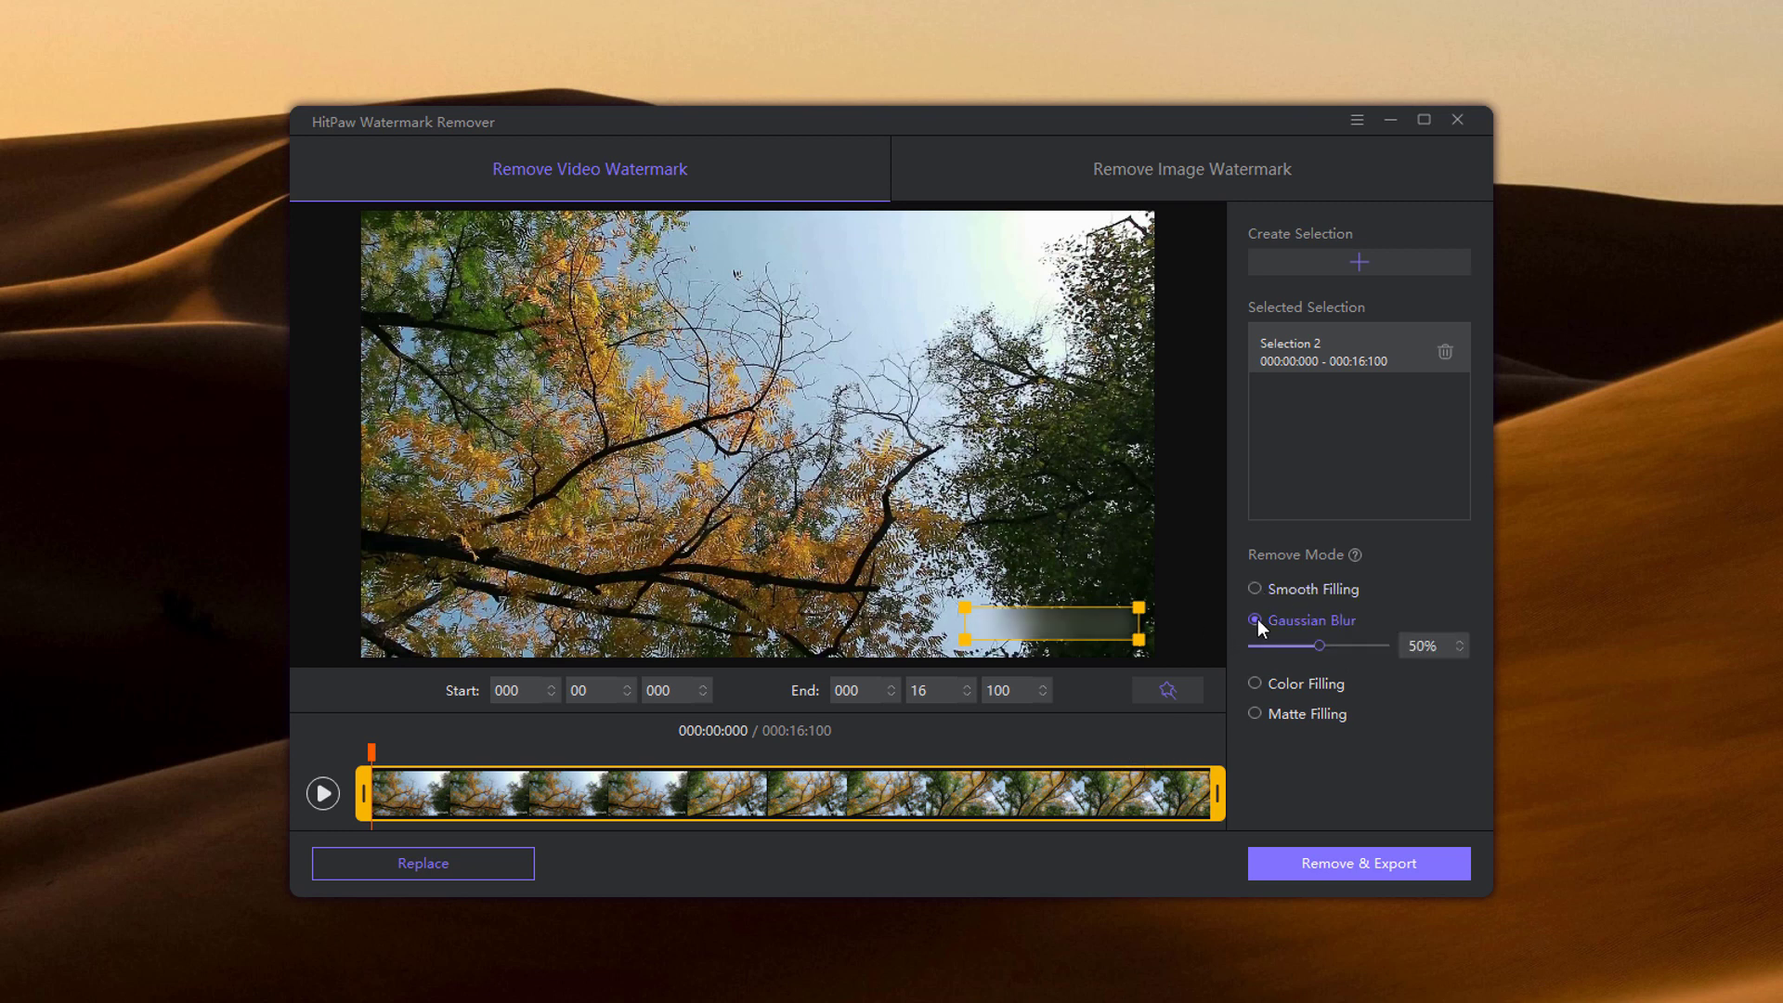
mouse_move(1318, 645)
left_mouse_down()
mouse_move(1246, 639)
mouse_move(1291, 640)
left_mouse_up()
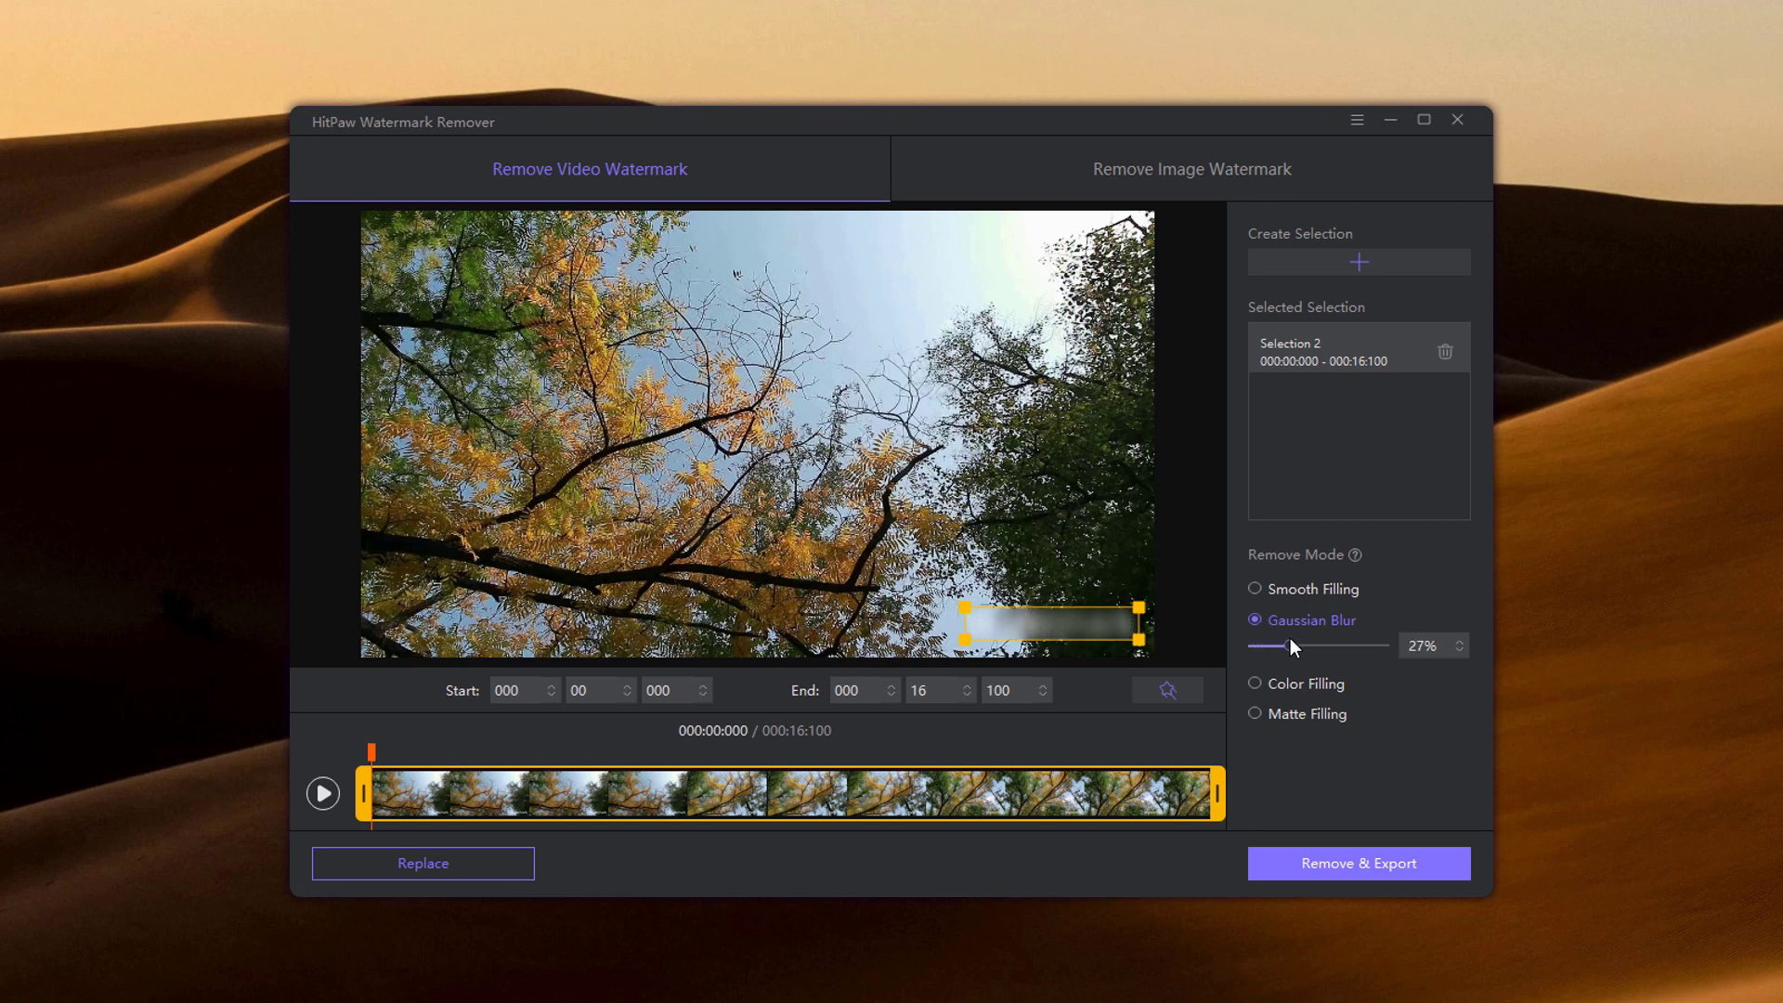
left_click(1254, 591)
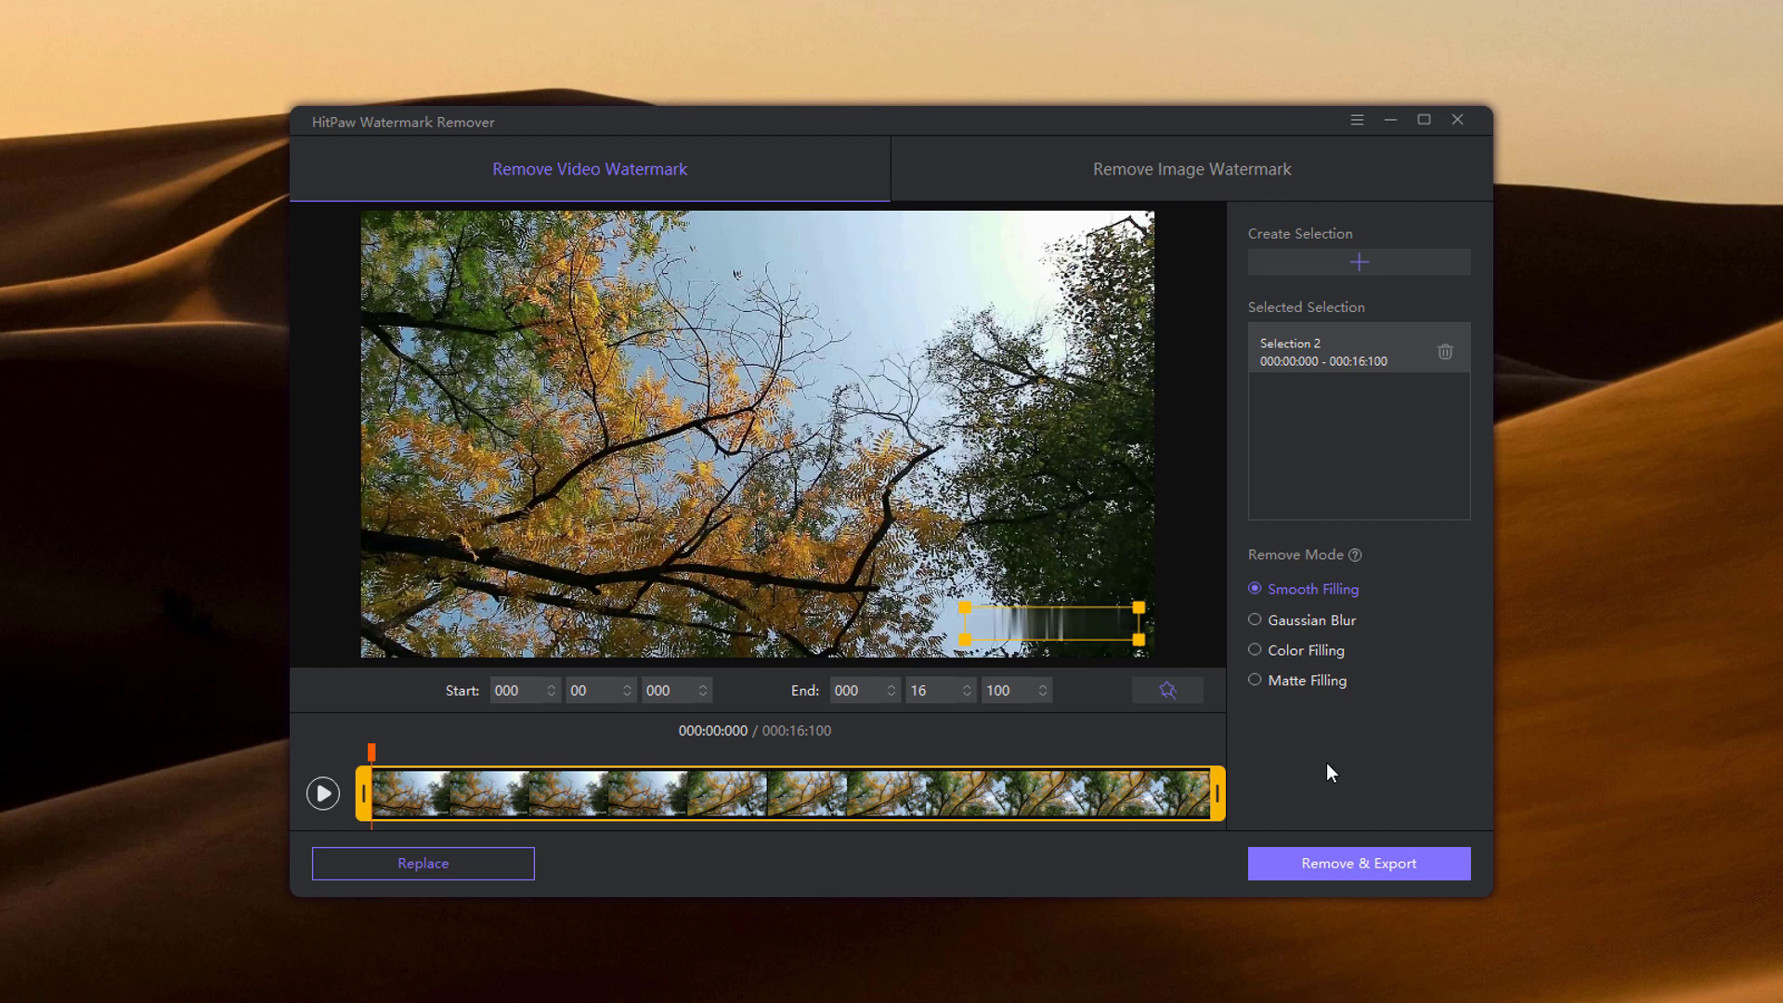
- Preview the removal, then export the tree video with Remove & Export until it reports success
left_click(323, 795)
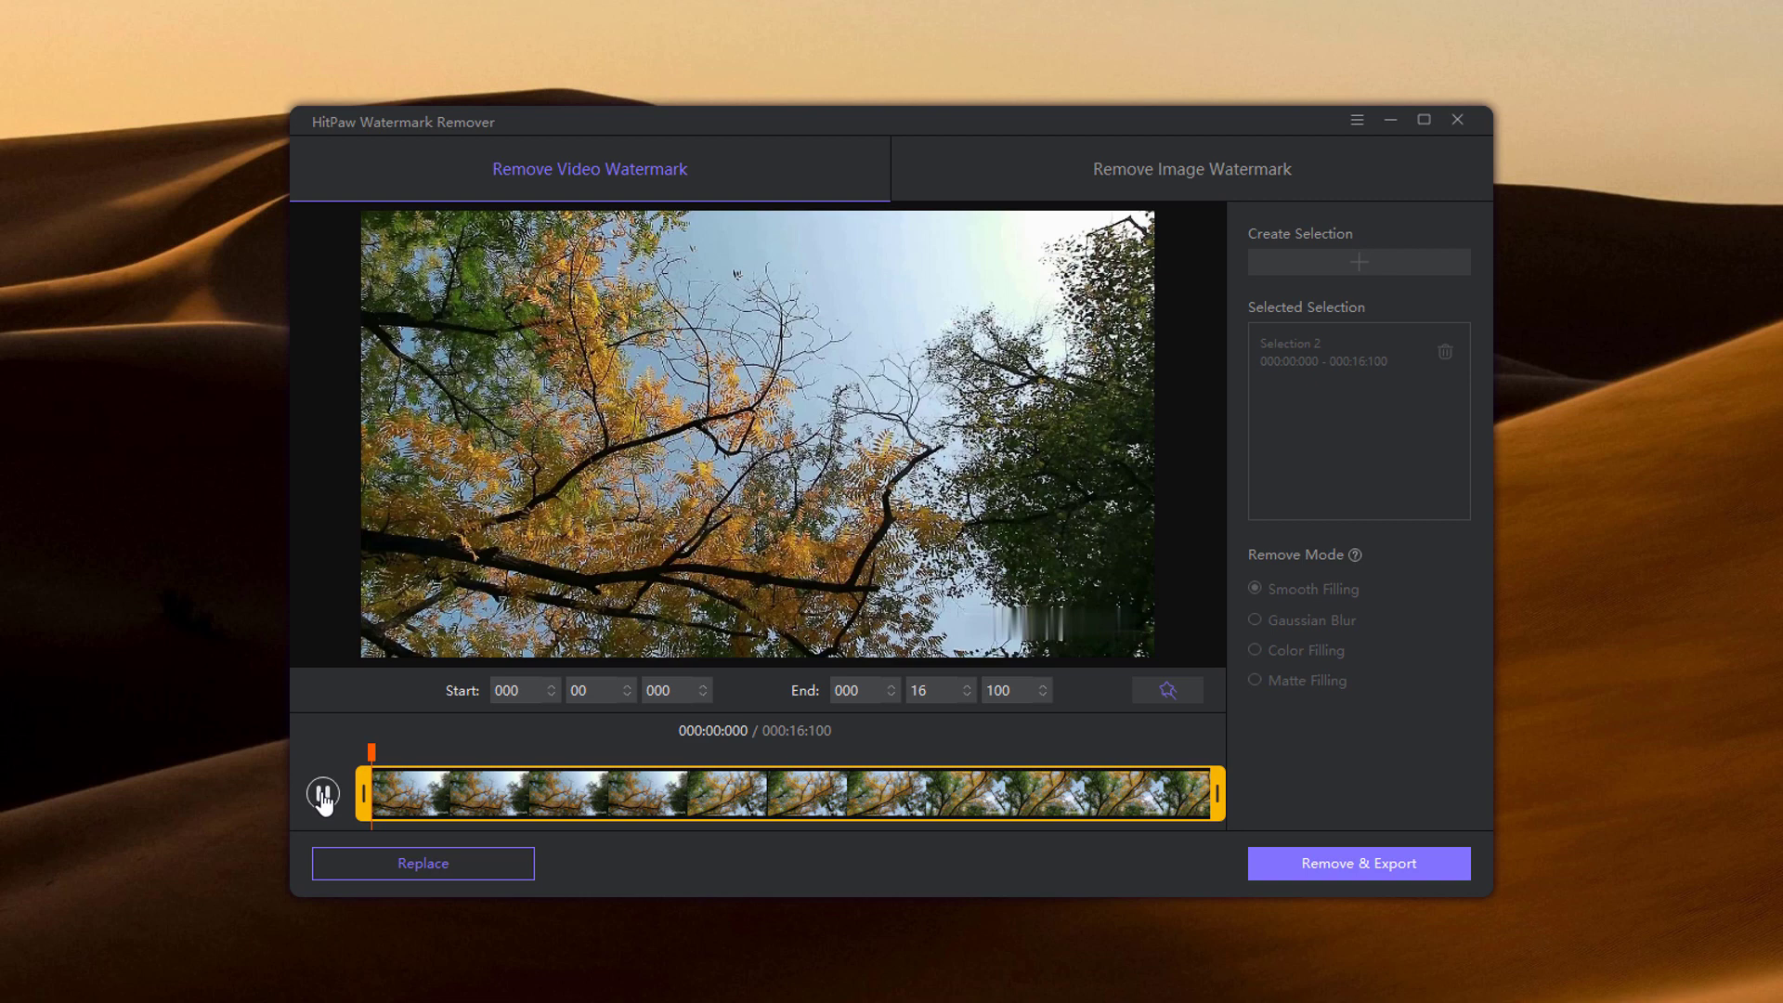
left_click(323, 794)
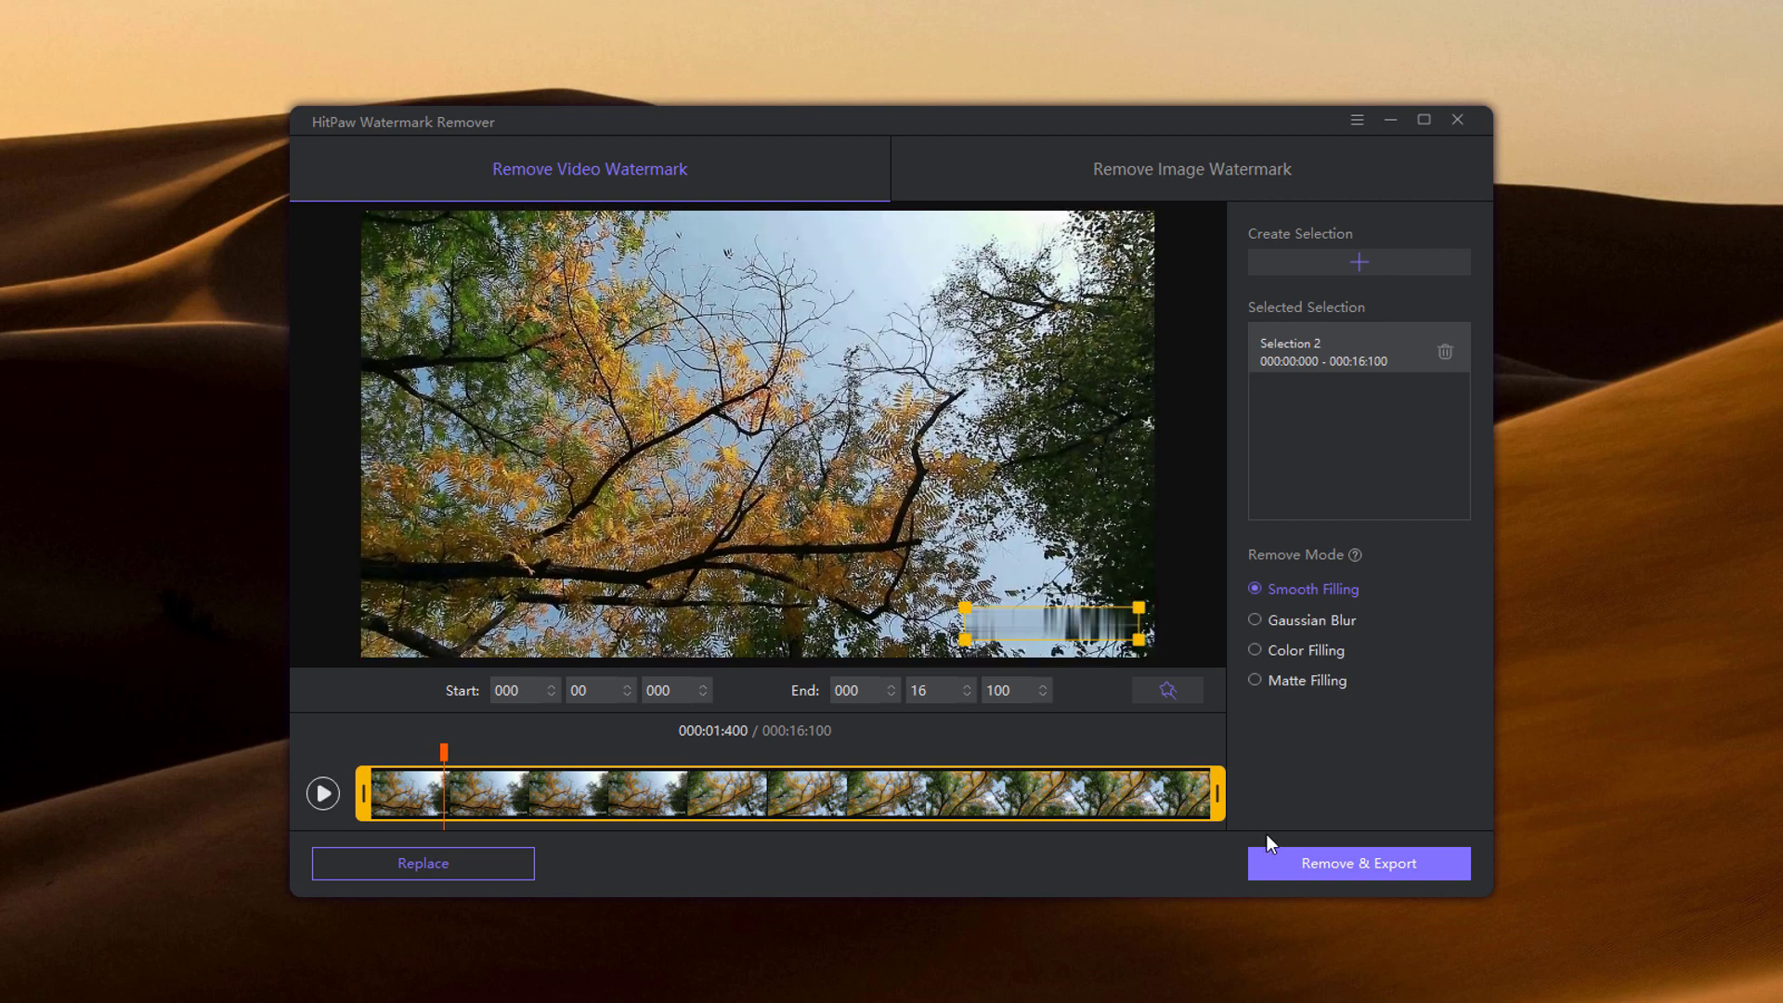
left_click(1324, 878)
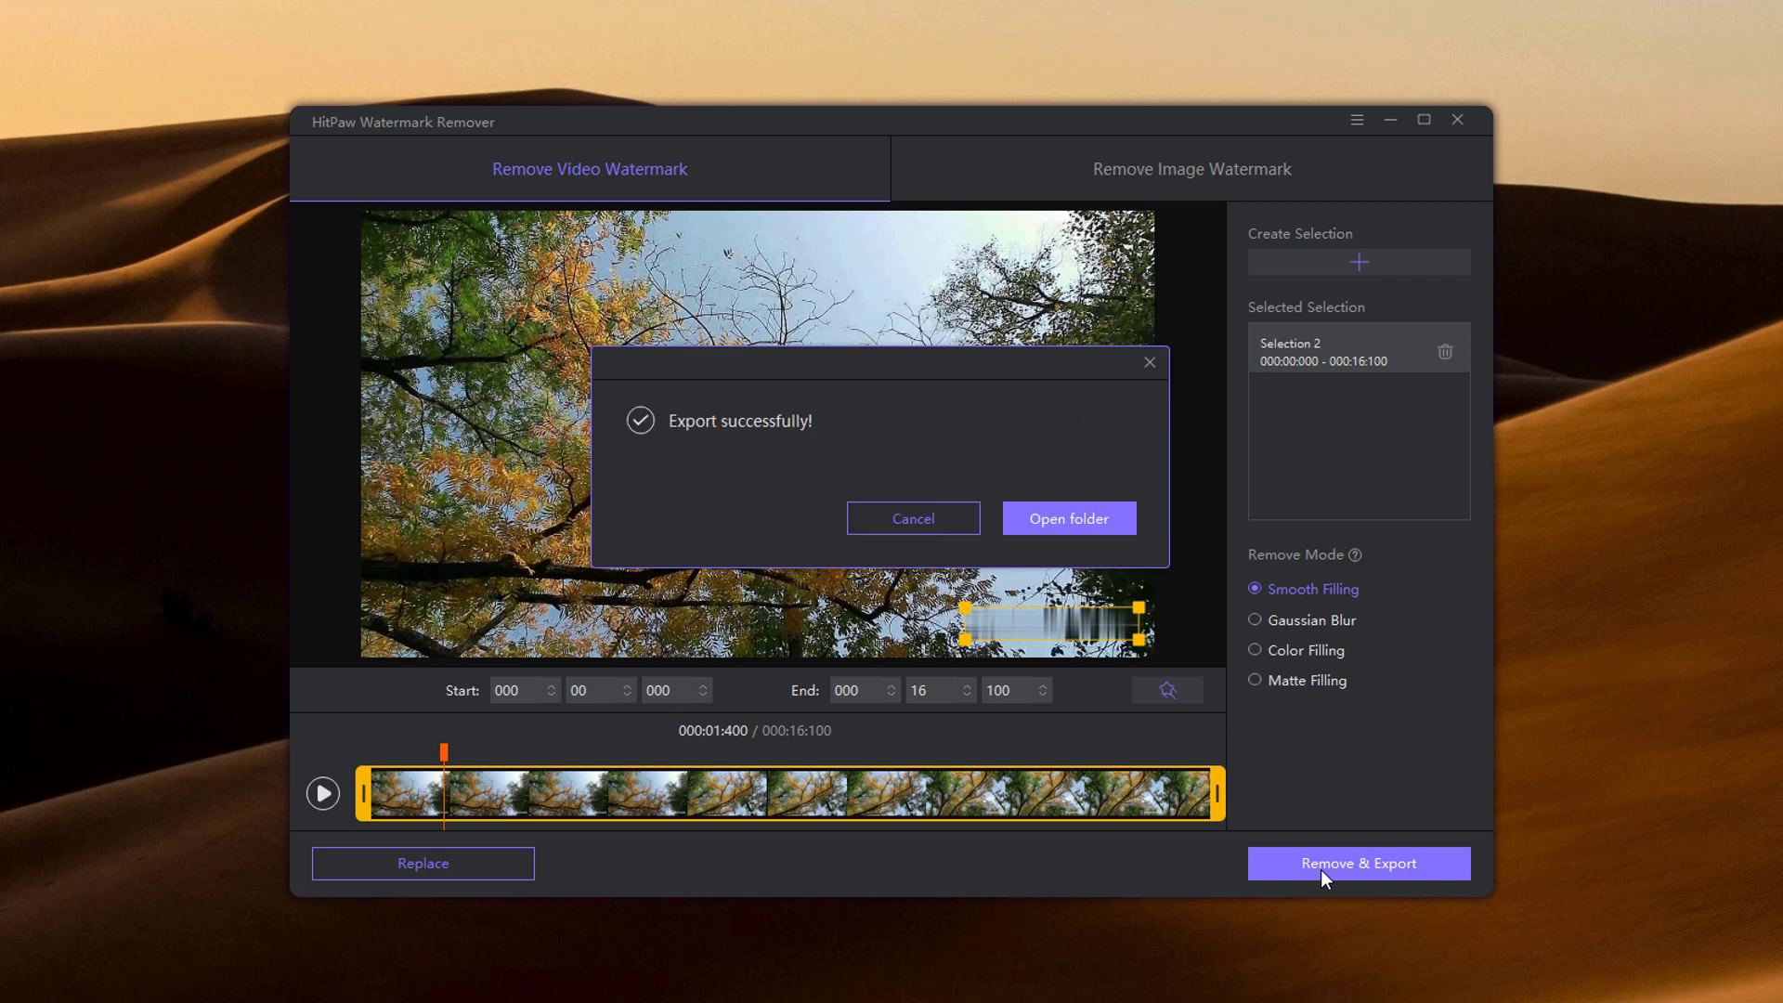
- Play the exported sxasa_2021-11-01_04-14-10 video from its folder to confirm the watermark is gone
left_click(1075, 520)
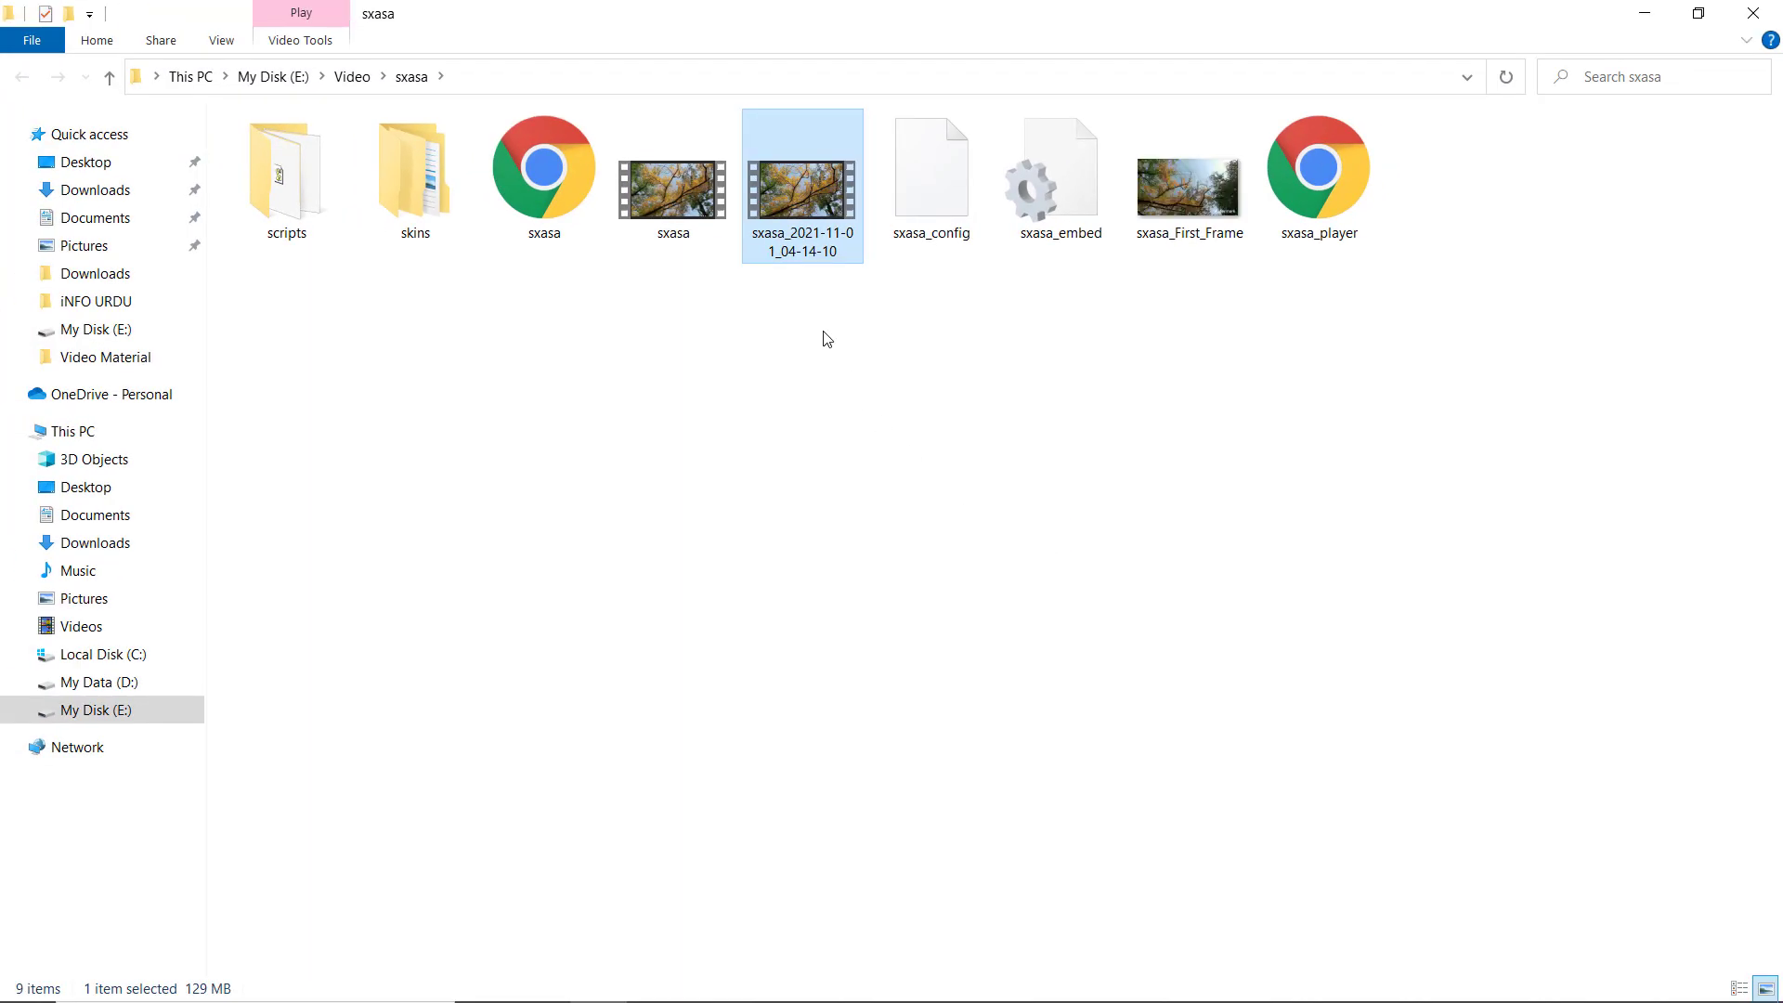
double_click(792, 236)
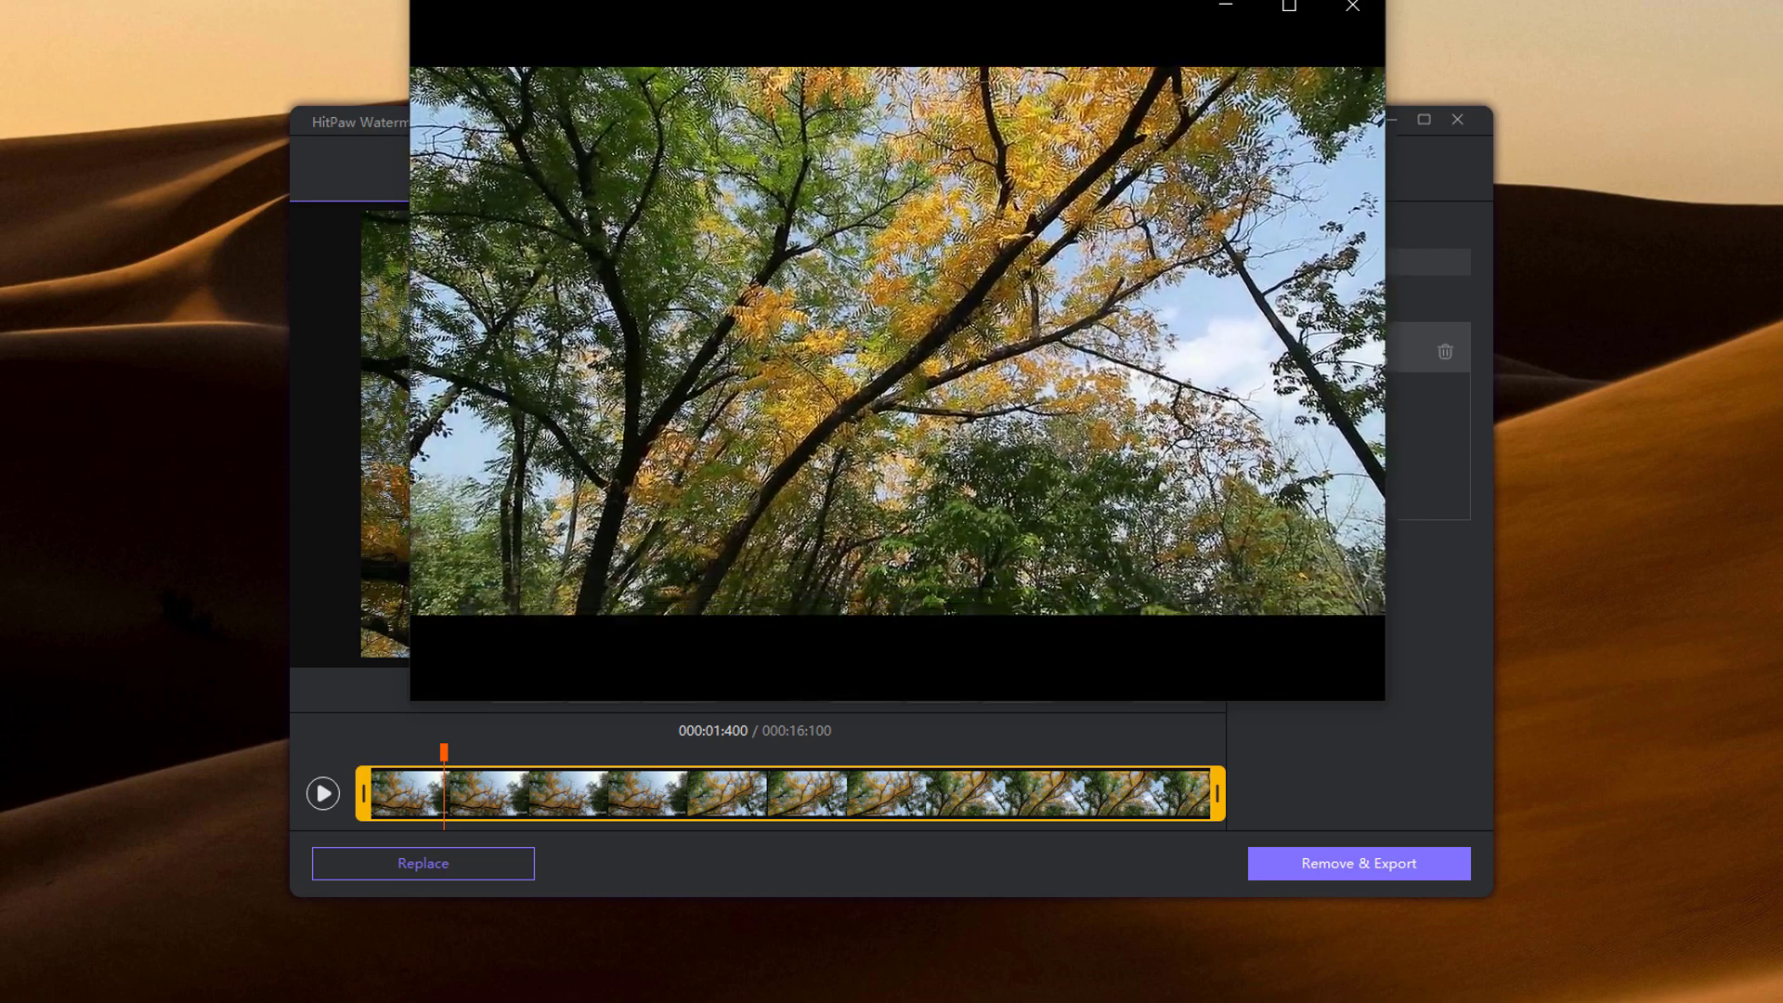
- Close the media player and switch to the Remove Image Watermark tab
left_click(1352, 7)
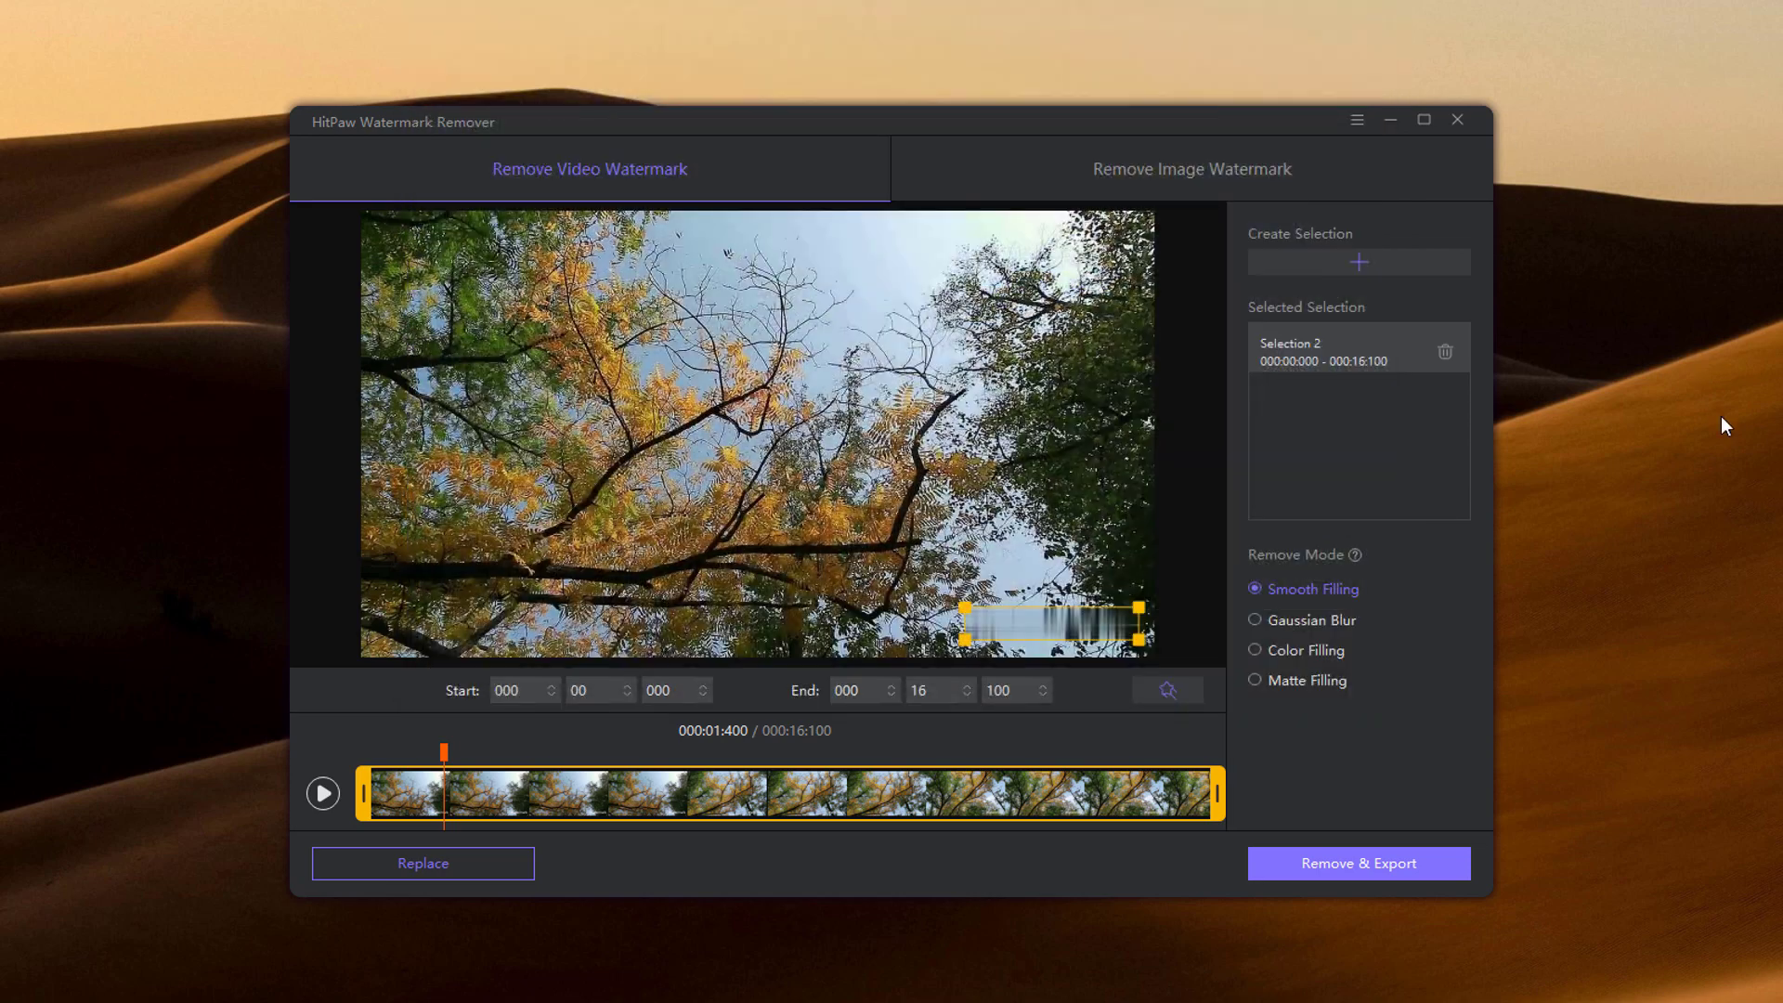
left_click(1167, 176)
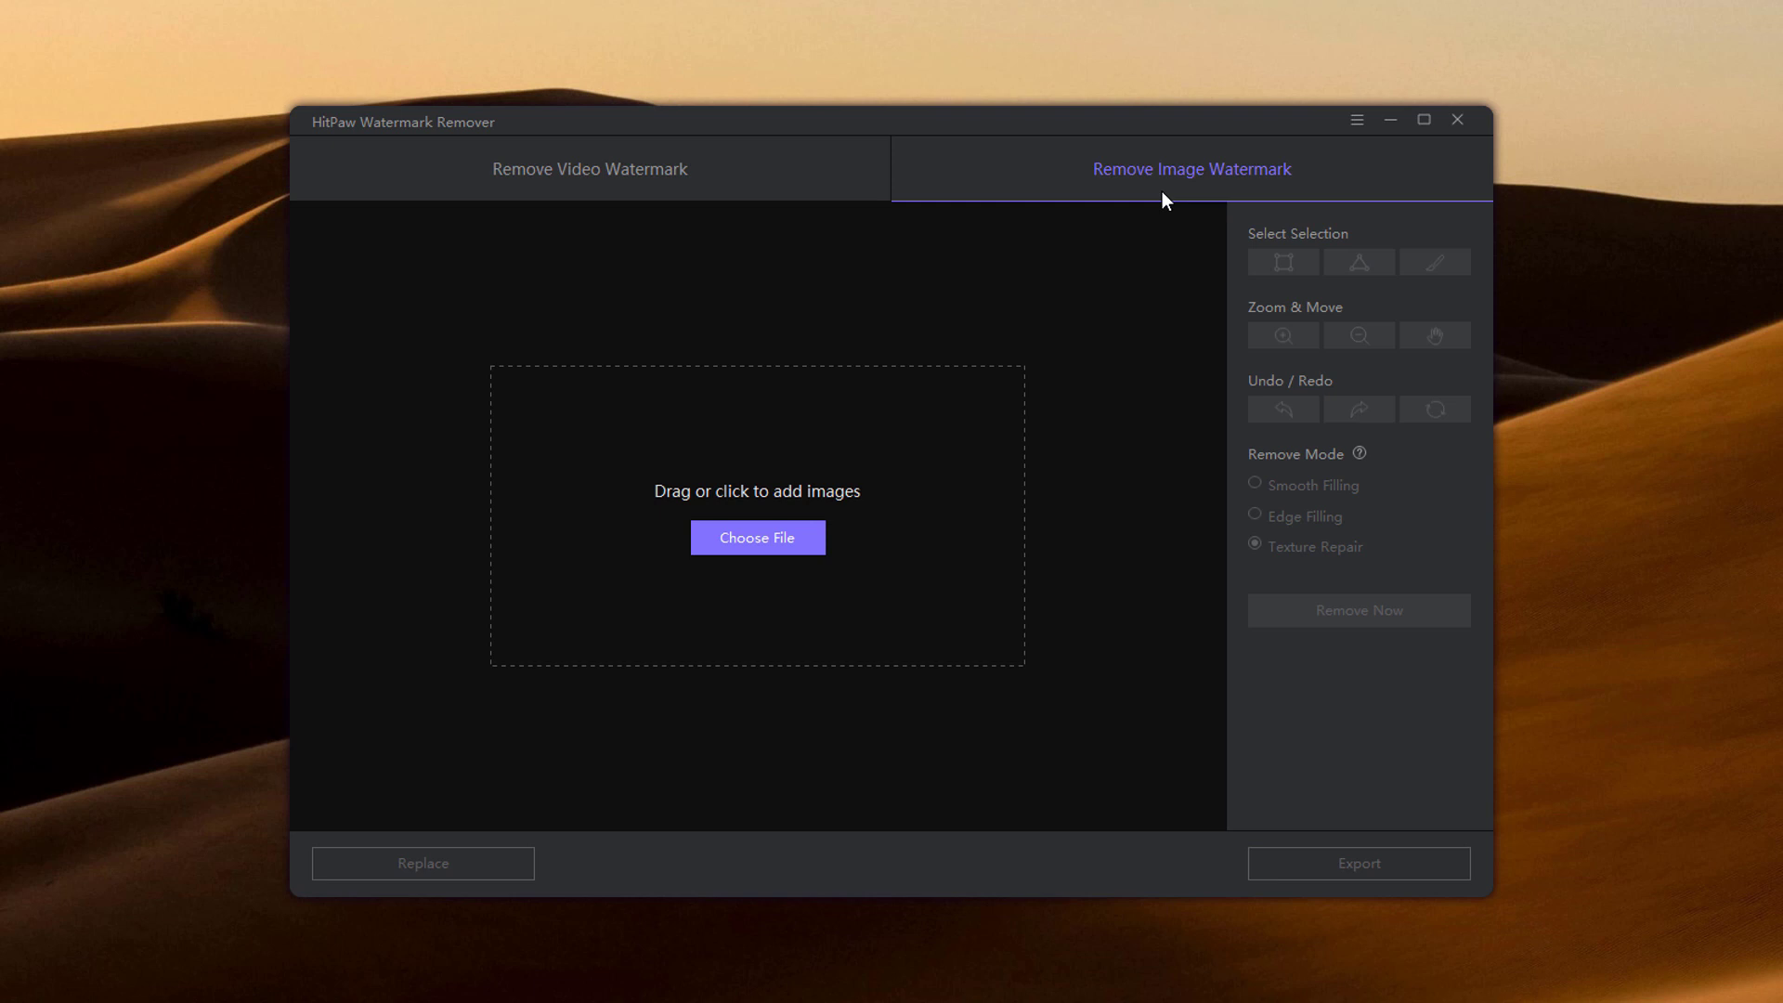
- Load the a11 coffee-cup photo from Downloads
left_click(767, 546)
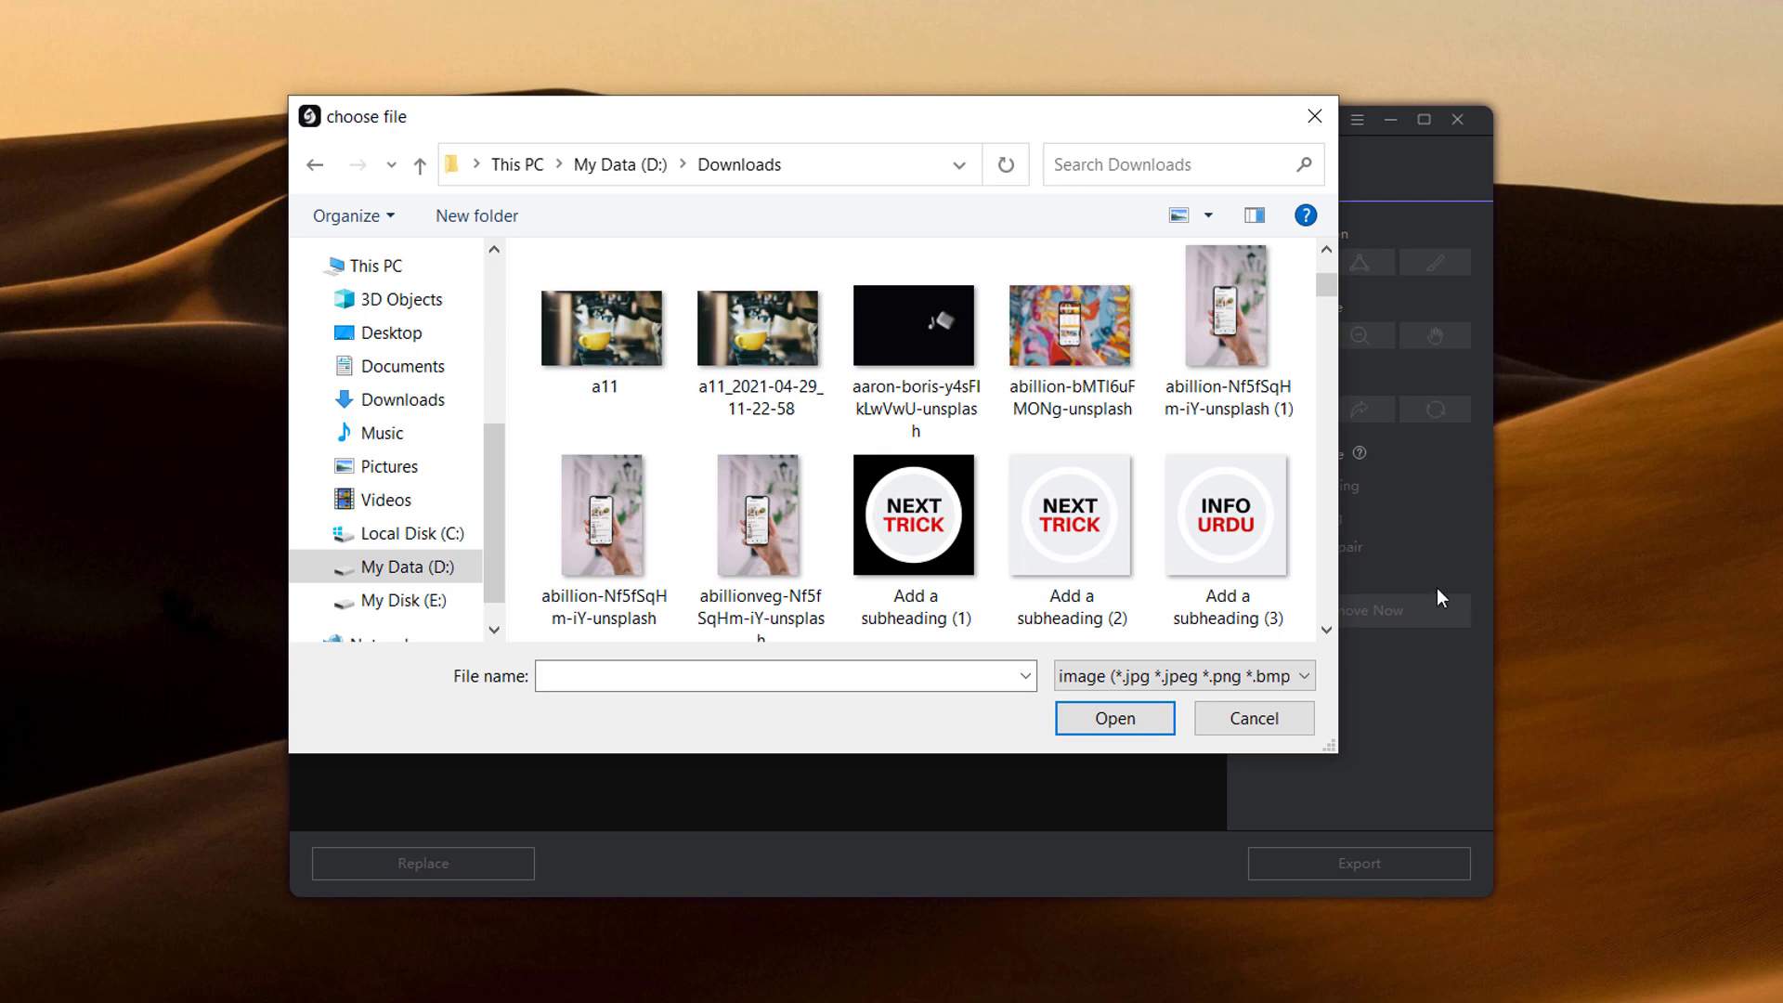
left_click(605, 341)
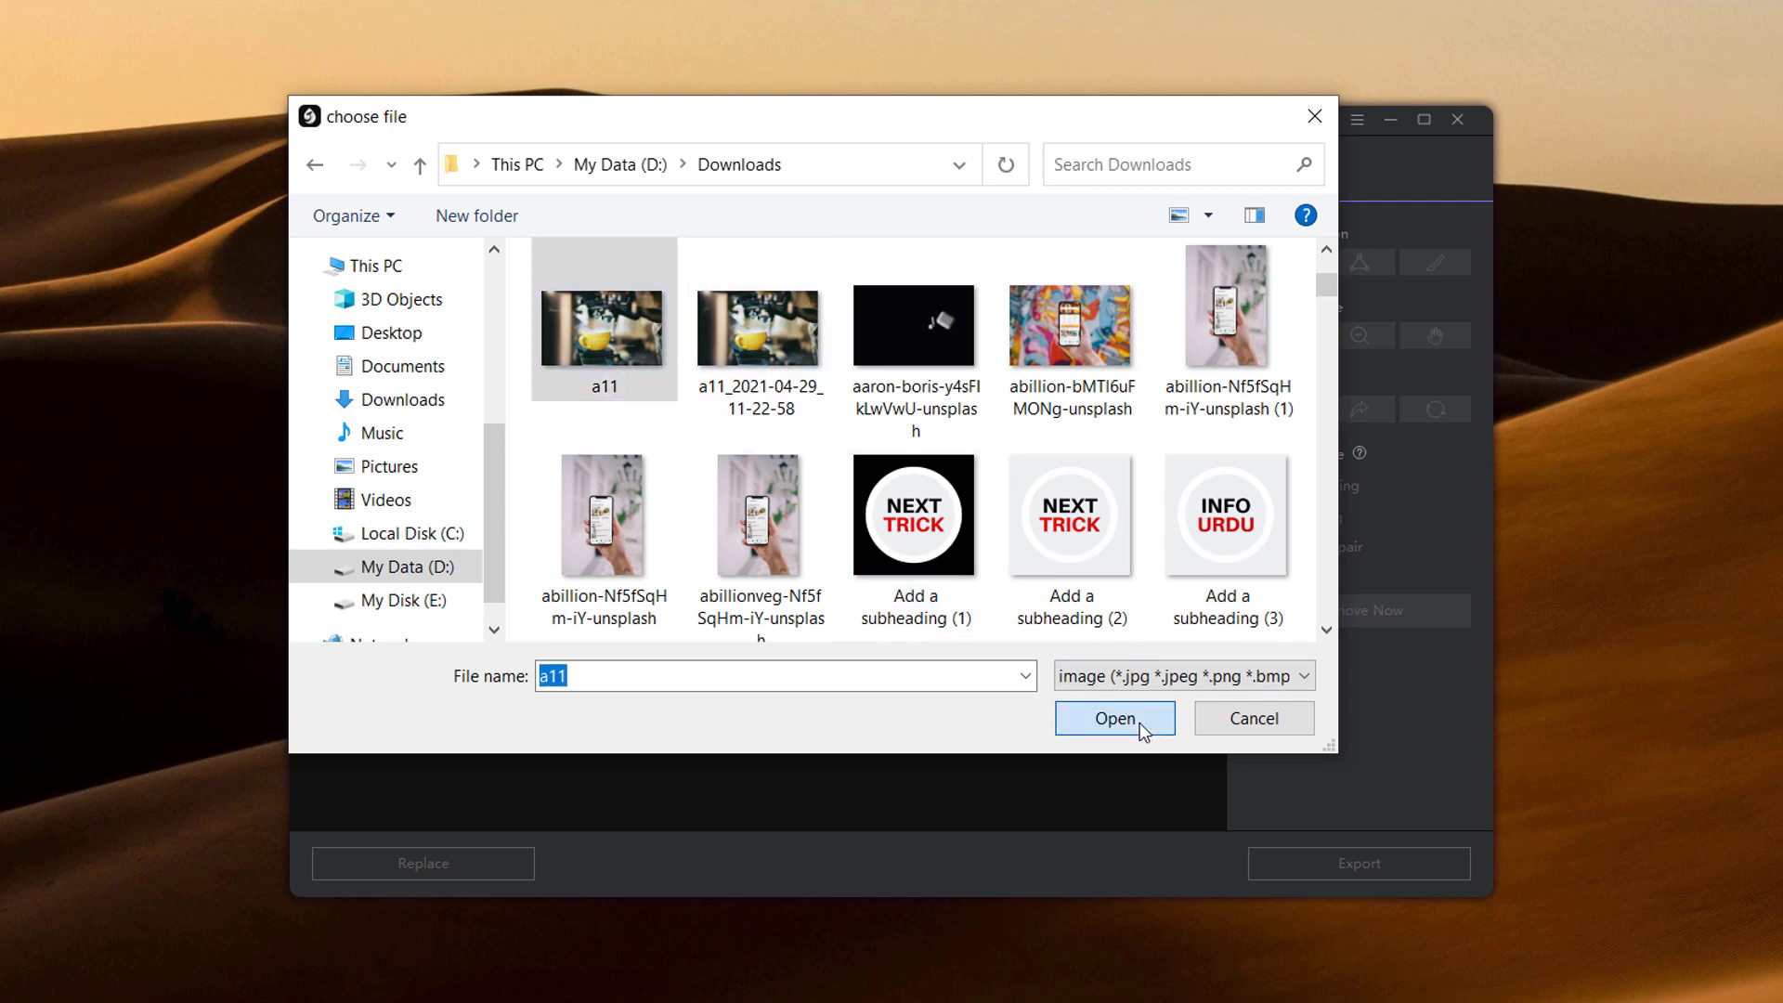
left_click(1114, 718)
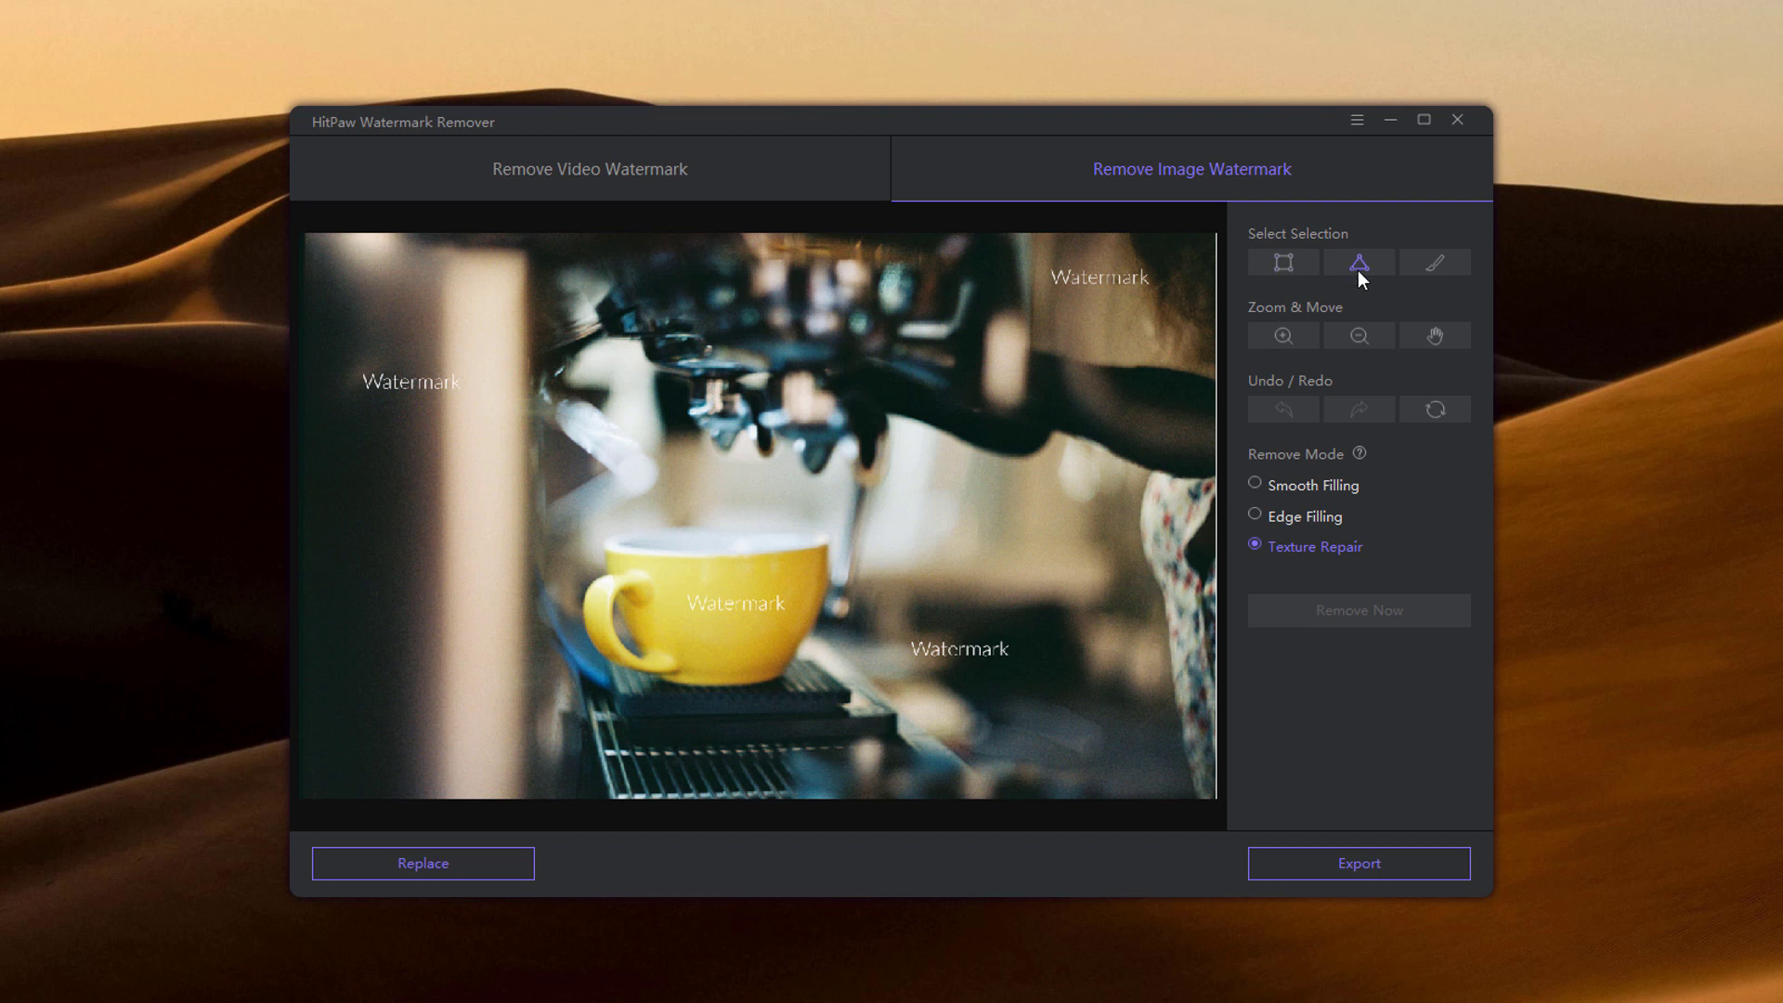
- Zoom the coffee photo in three levels and pan to frame the yellow cup
left_click(1419, 263)
left_click(1280, 335)
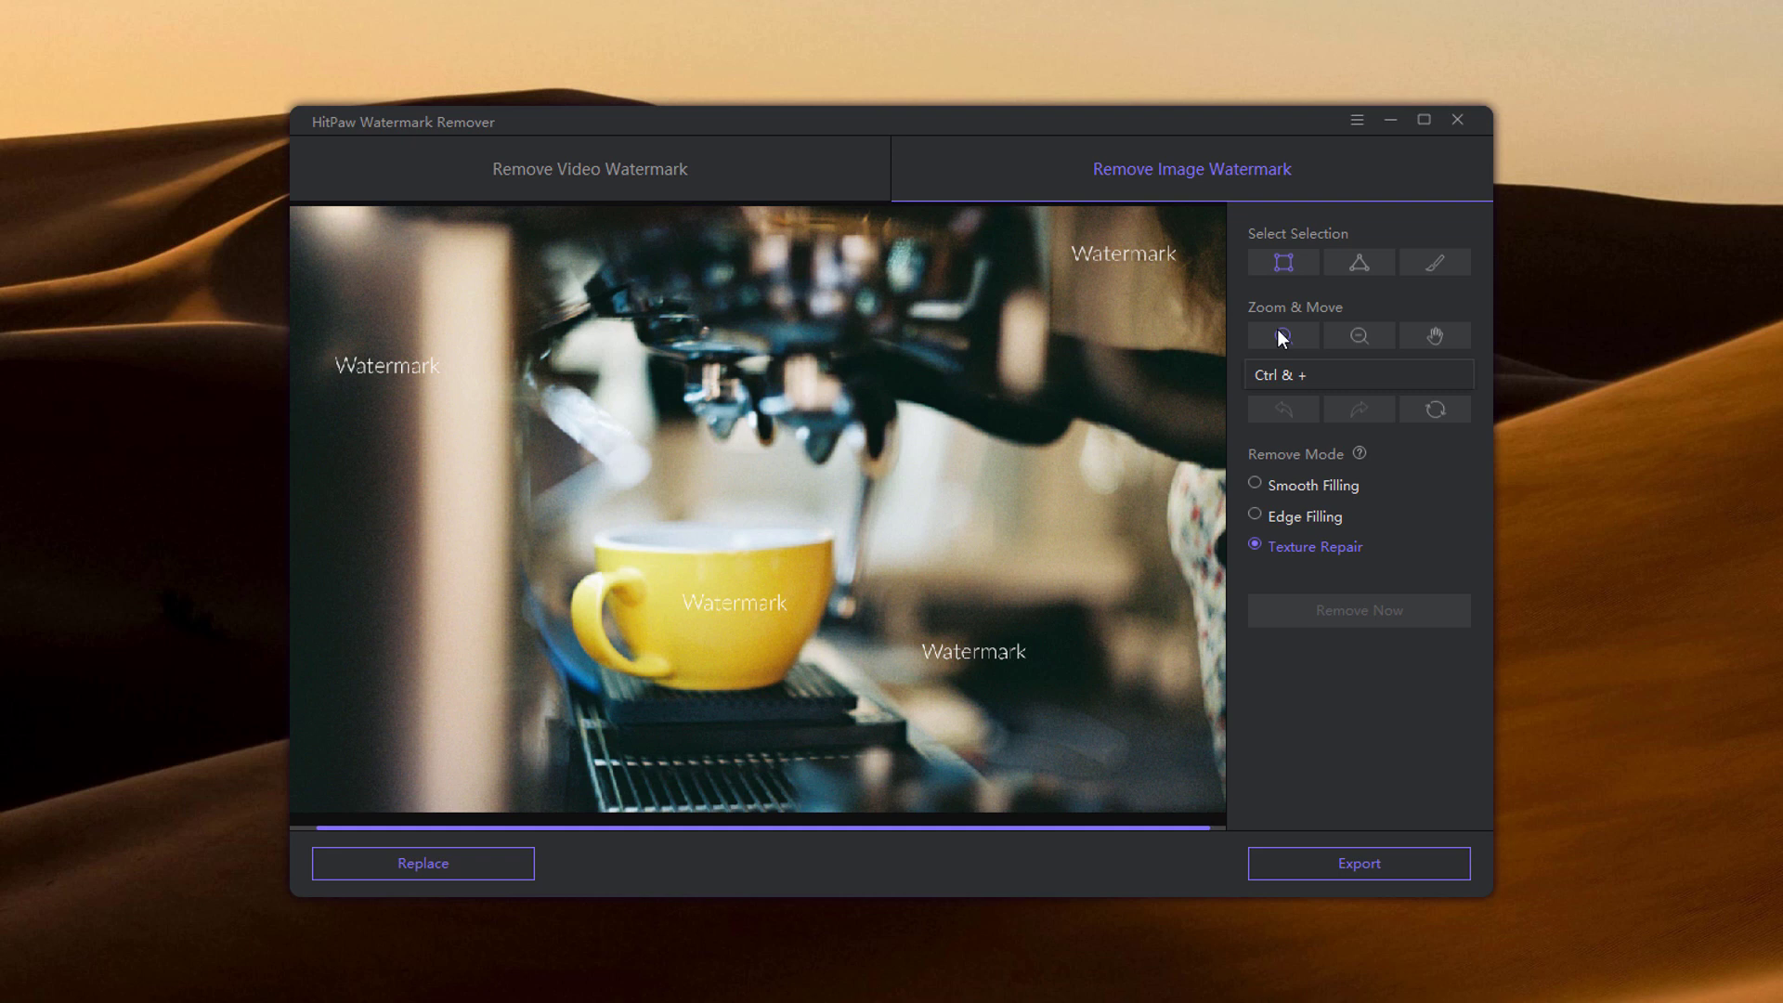
left_click(1279, 334)
left_click(1280, 334)
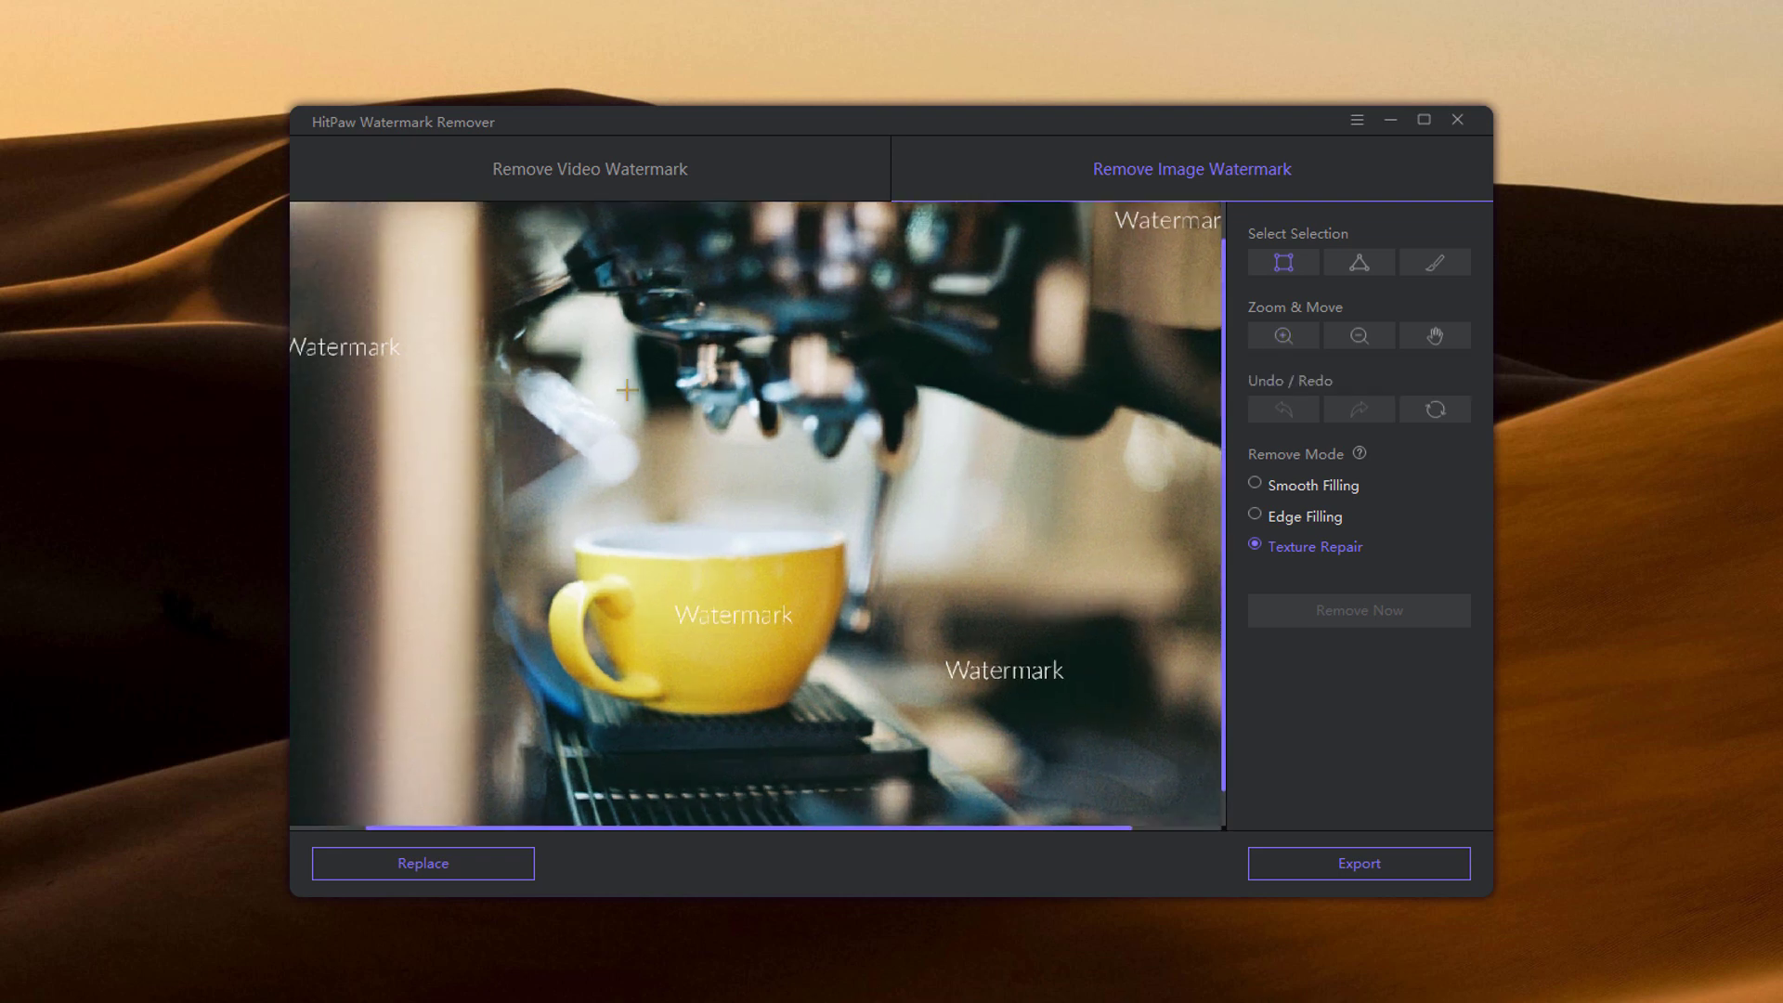
left_click(1435, 336)
left_click_drag(506, 386, 599, 400)
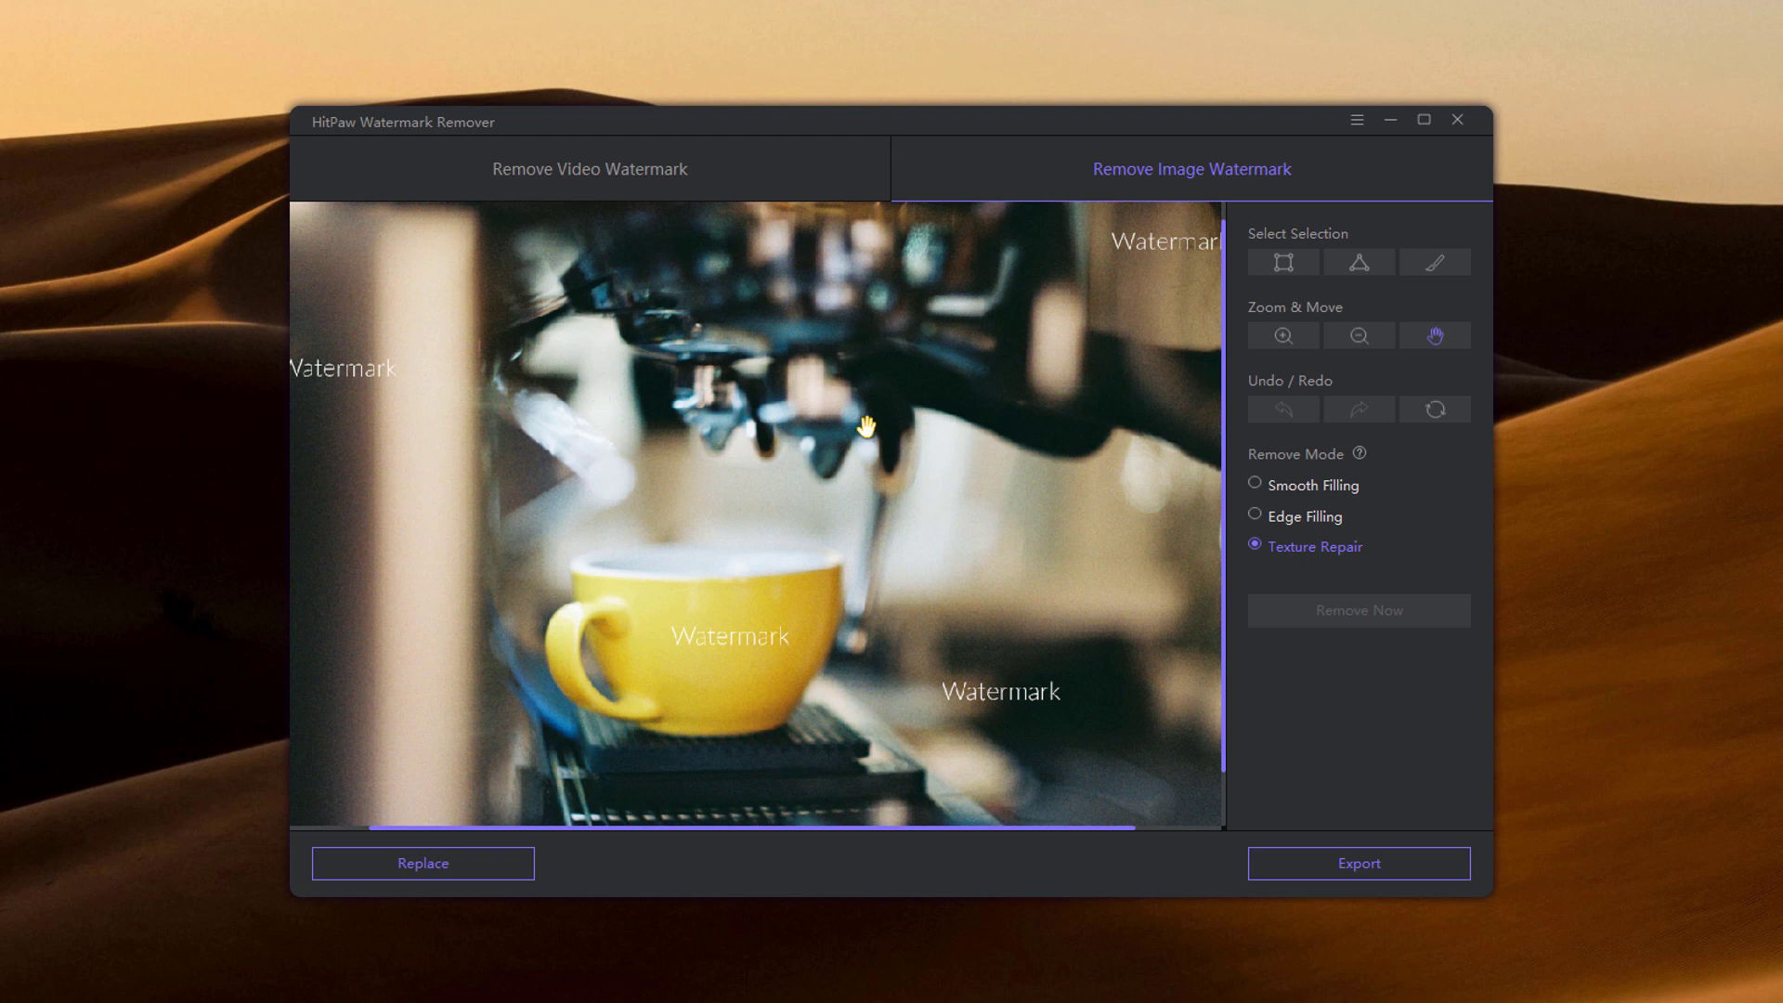
- Erase the cup's Watermark text using a rectangle selection and Smooth Filling
left_click(1285, 264)
left_click_drag(656, 616, 799, 655)
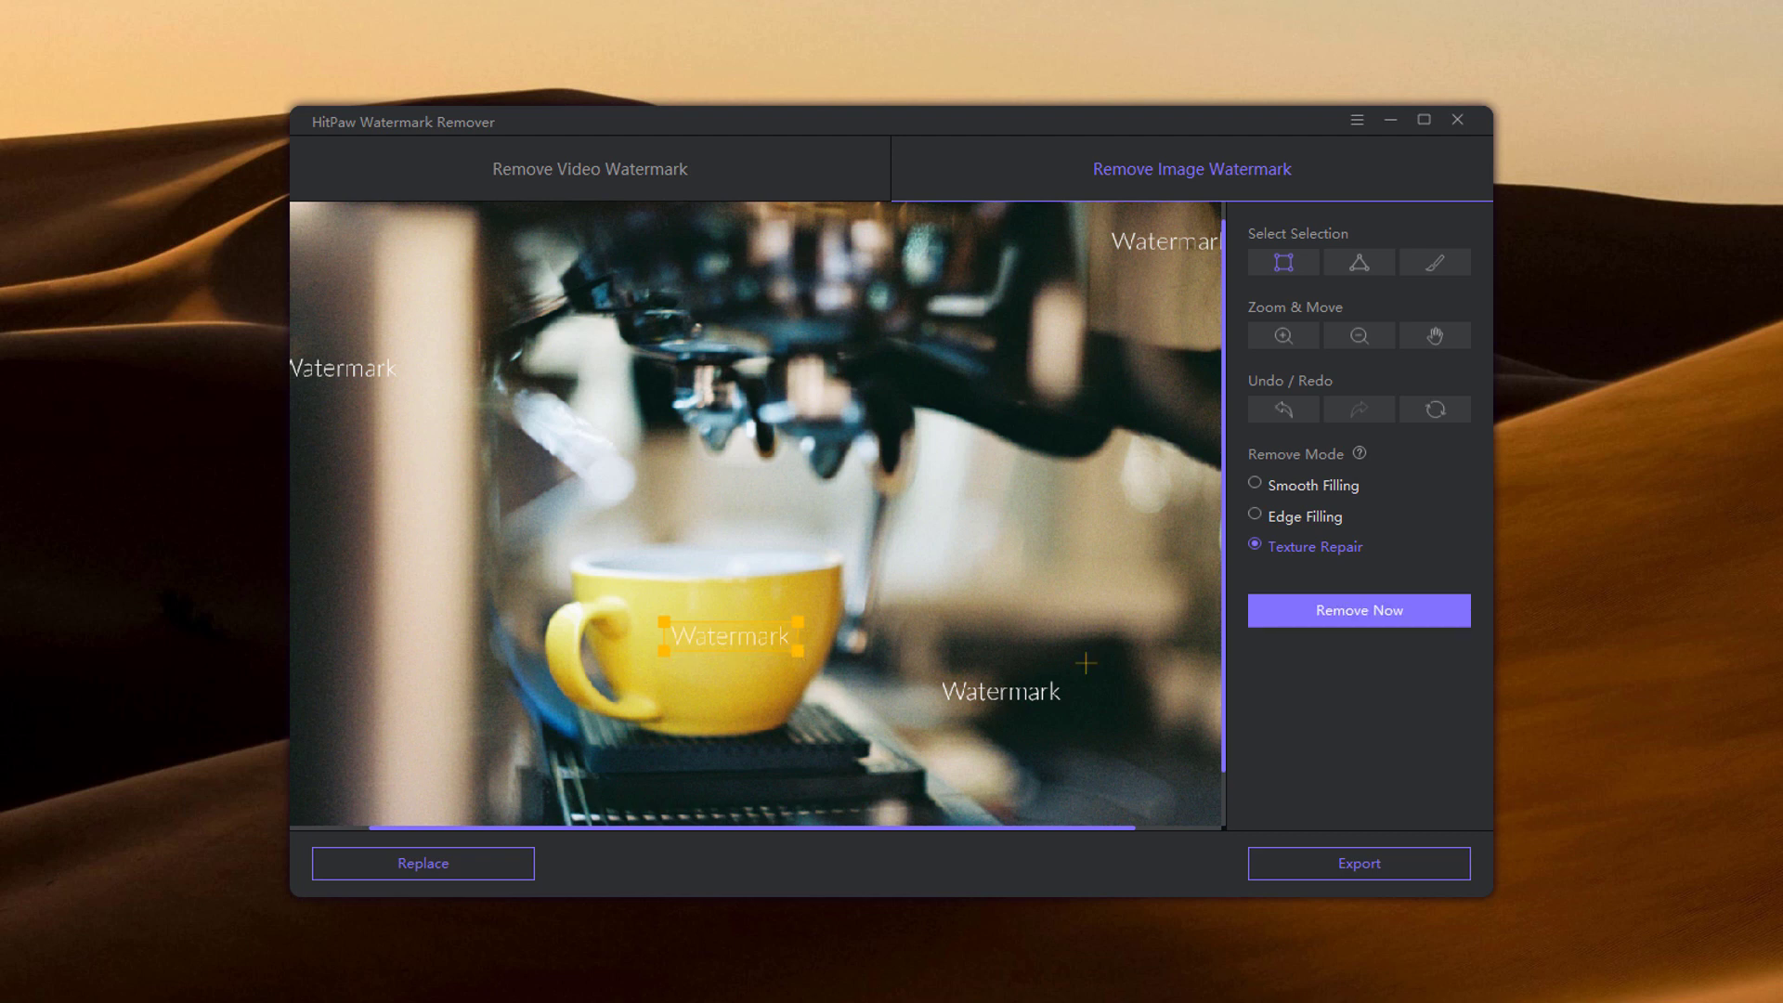
left_click(1259, 483)
left_click(1336, 624)
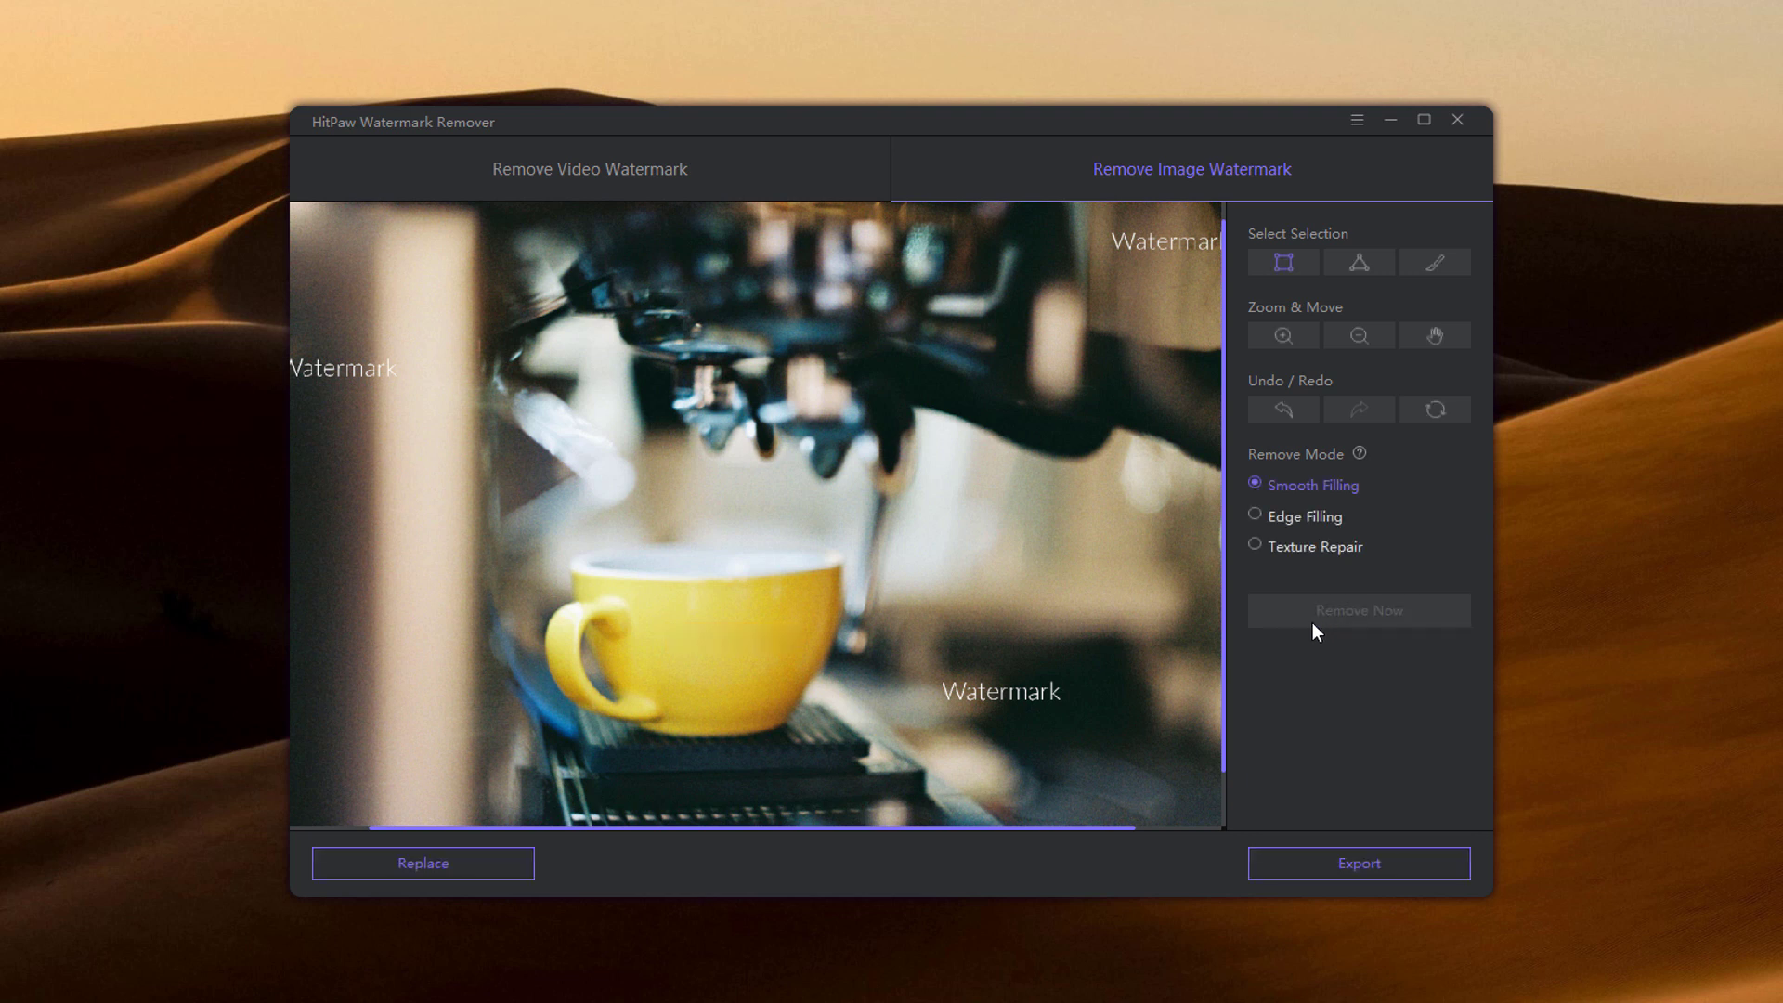
left_click(1434, 336)
left_click_drag(820, 416, 714, 452)
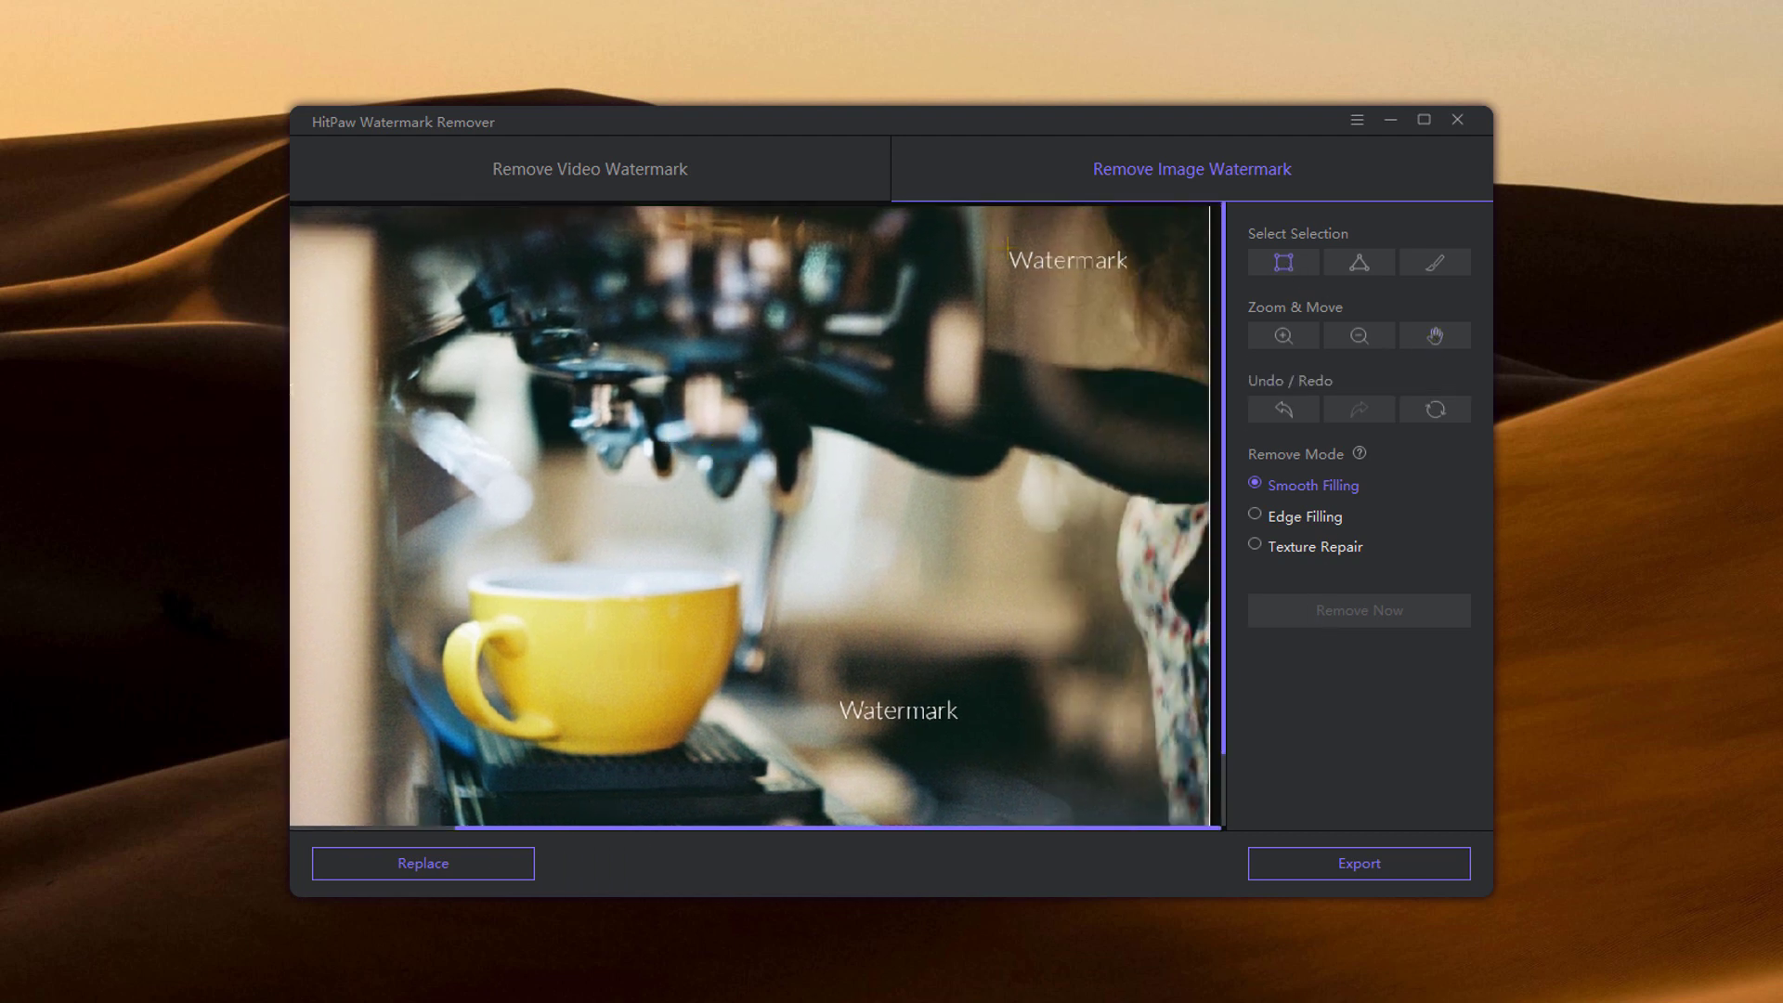
- Erase the top-right watermark with Texture Repair and the lower-right one with Smooth Filling
left_click_drag(1007, 244, 1144, 280)
left_click(1256, 545)
left_click(1319, 613)
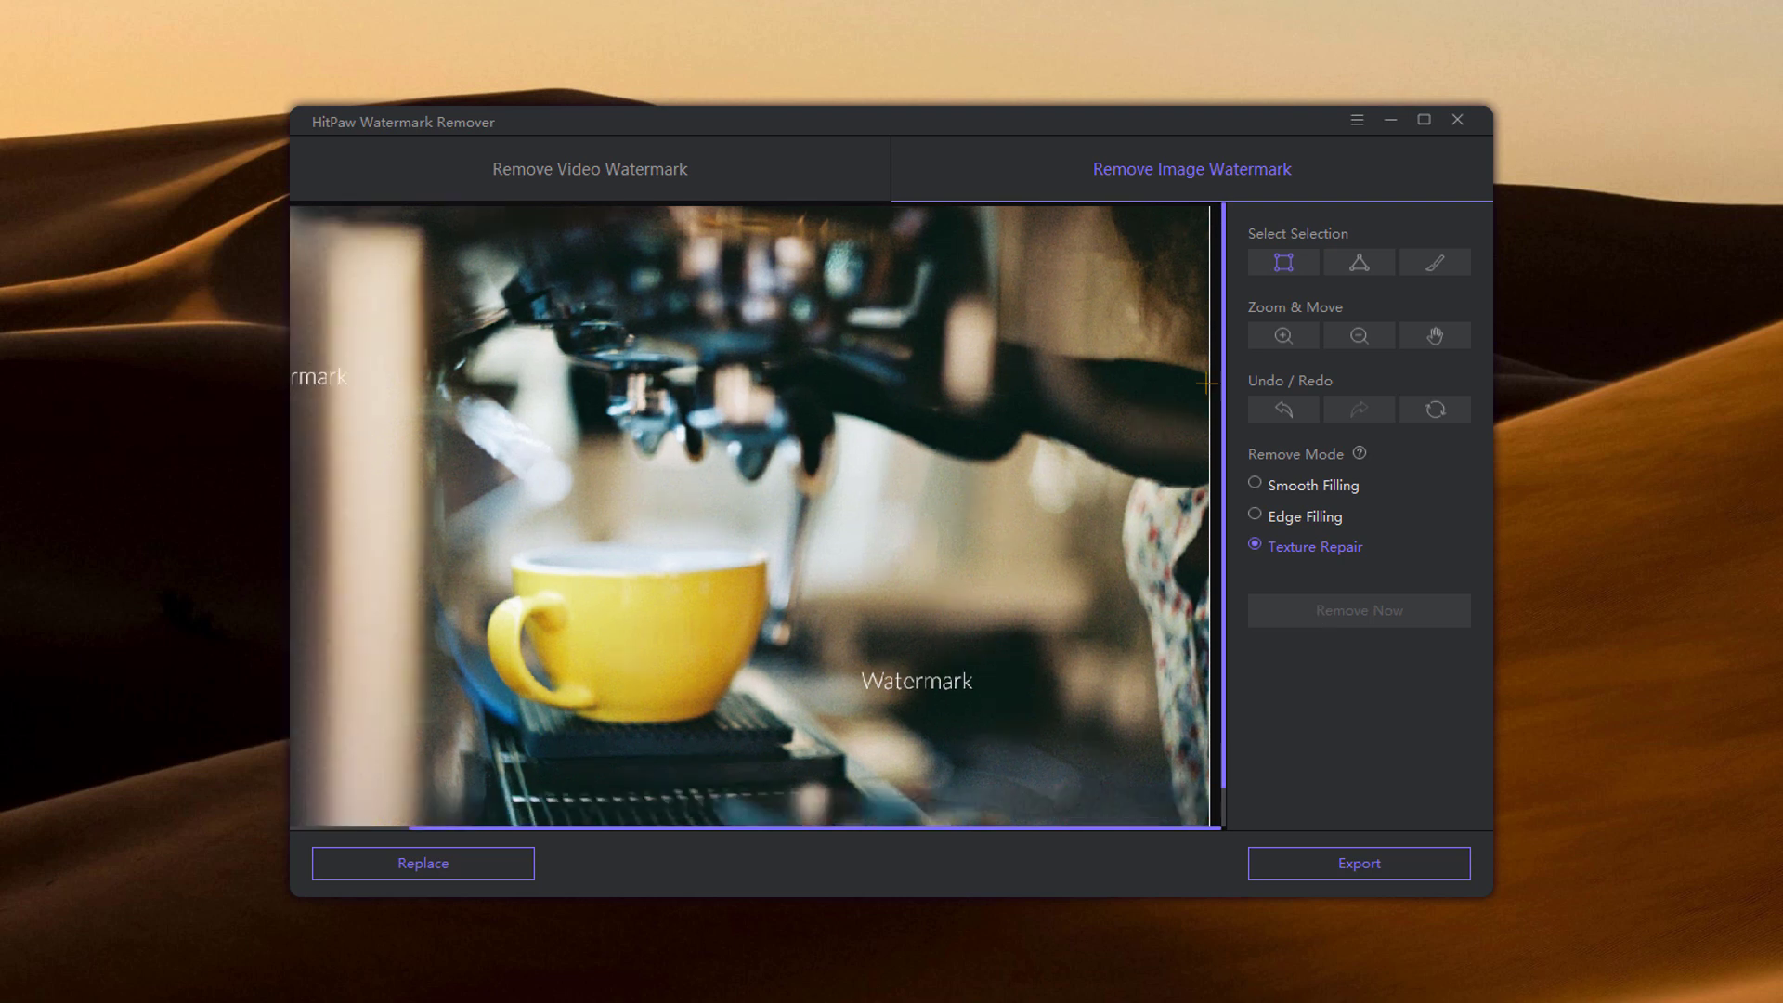
left_click_drag(856, 668, 990, 701)
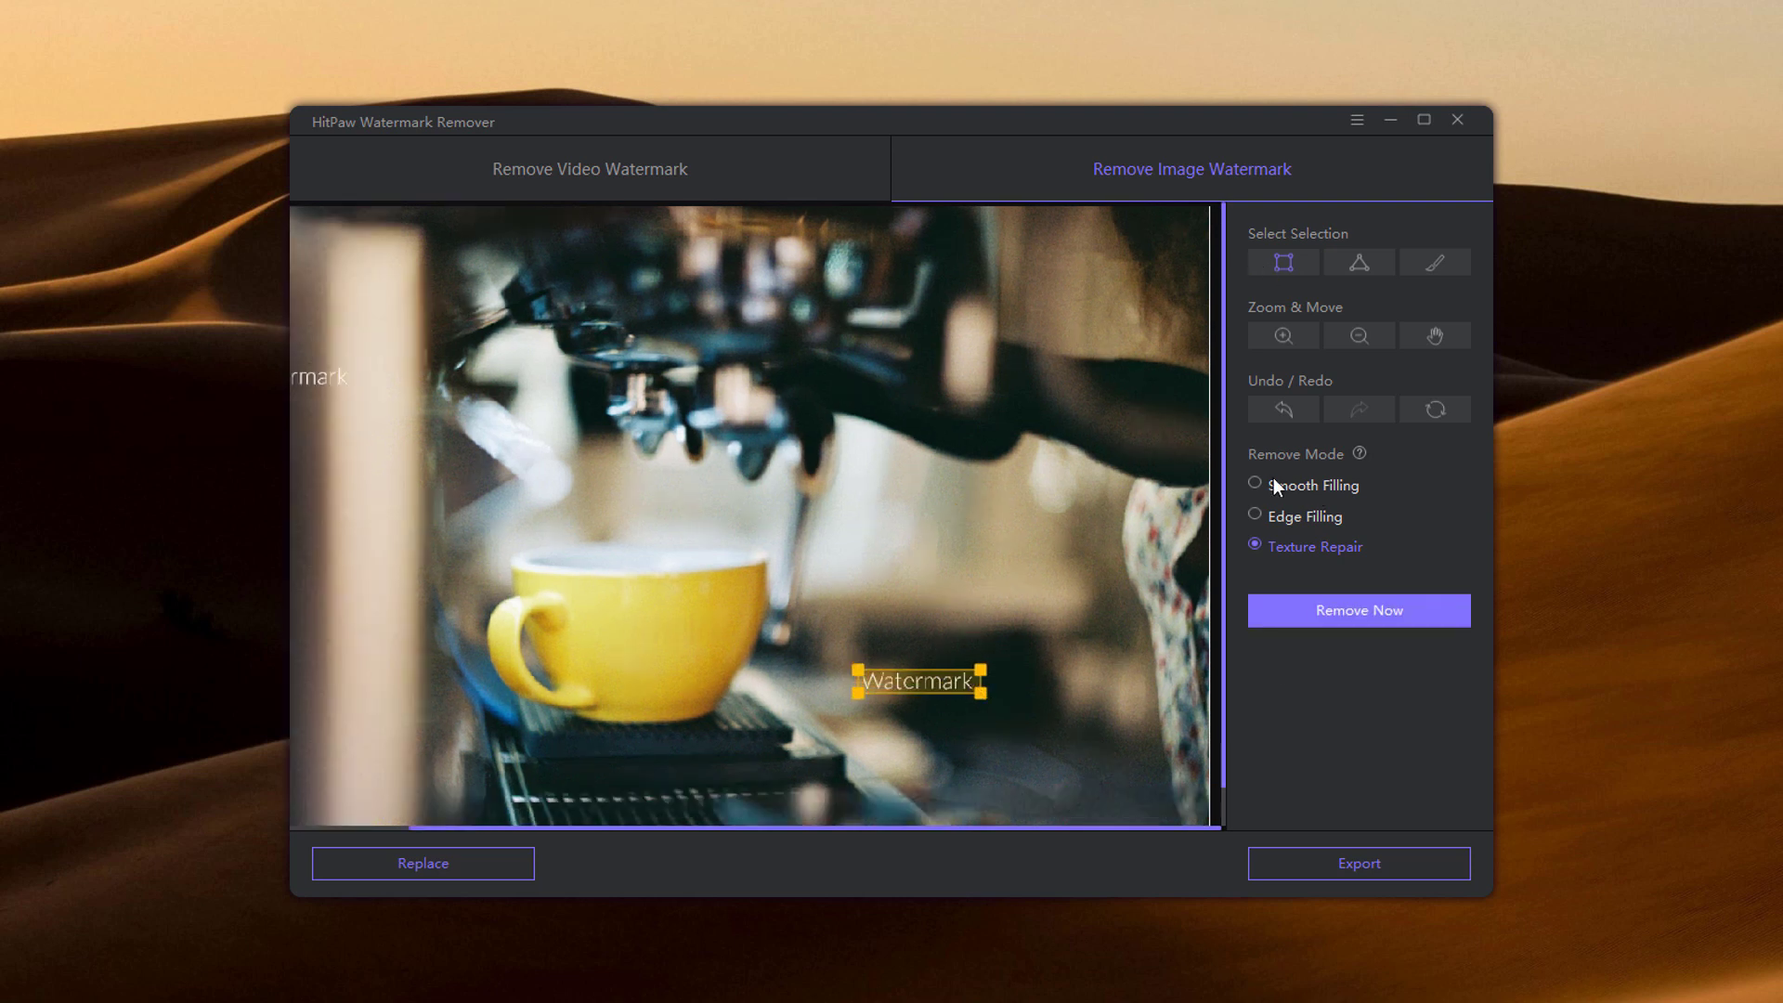
left_click(1274, 485)
left_click(1323, 603)
- Pan the photo and begin marking the Watermark text on the left
left_click(1432, 338)
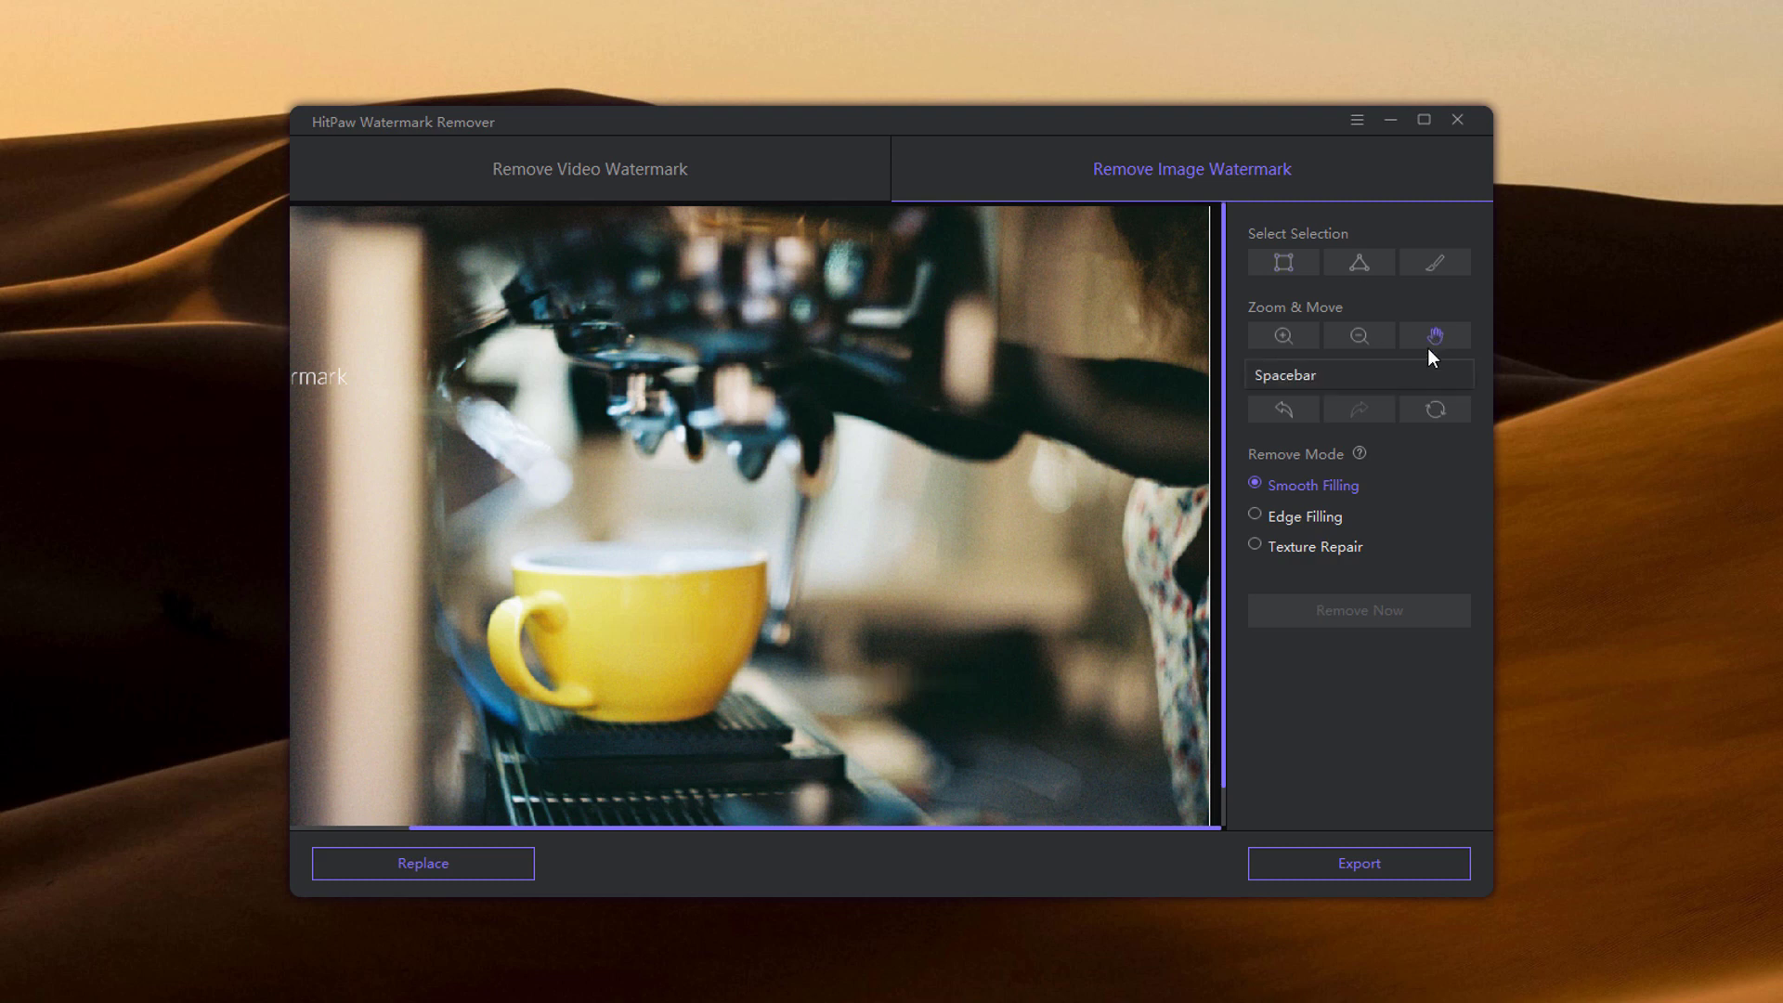
left_click_drag(833, 529, 967, 529)
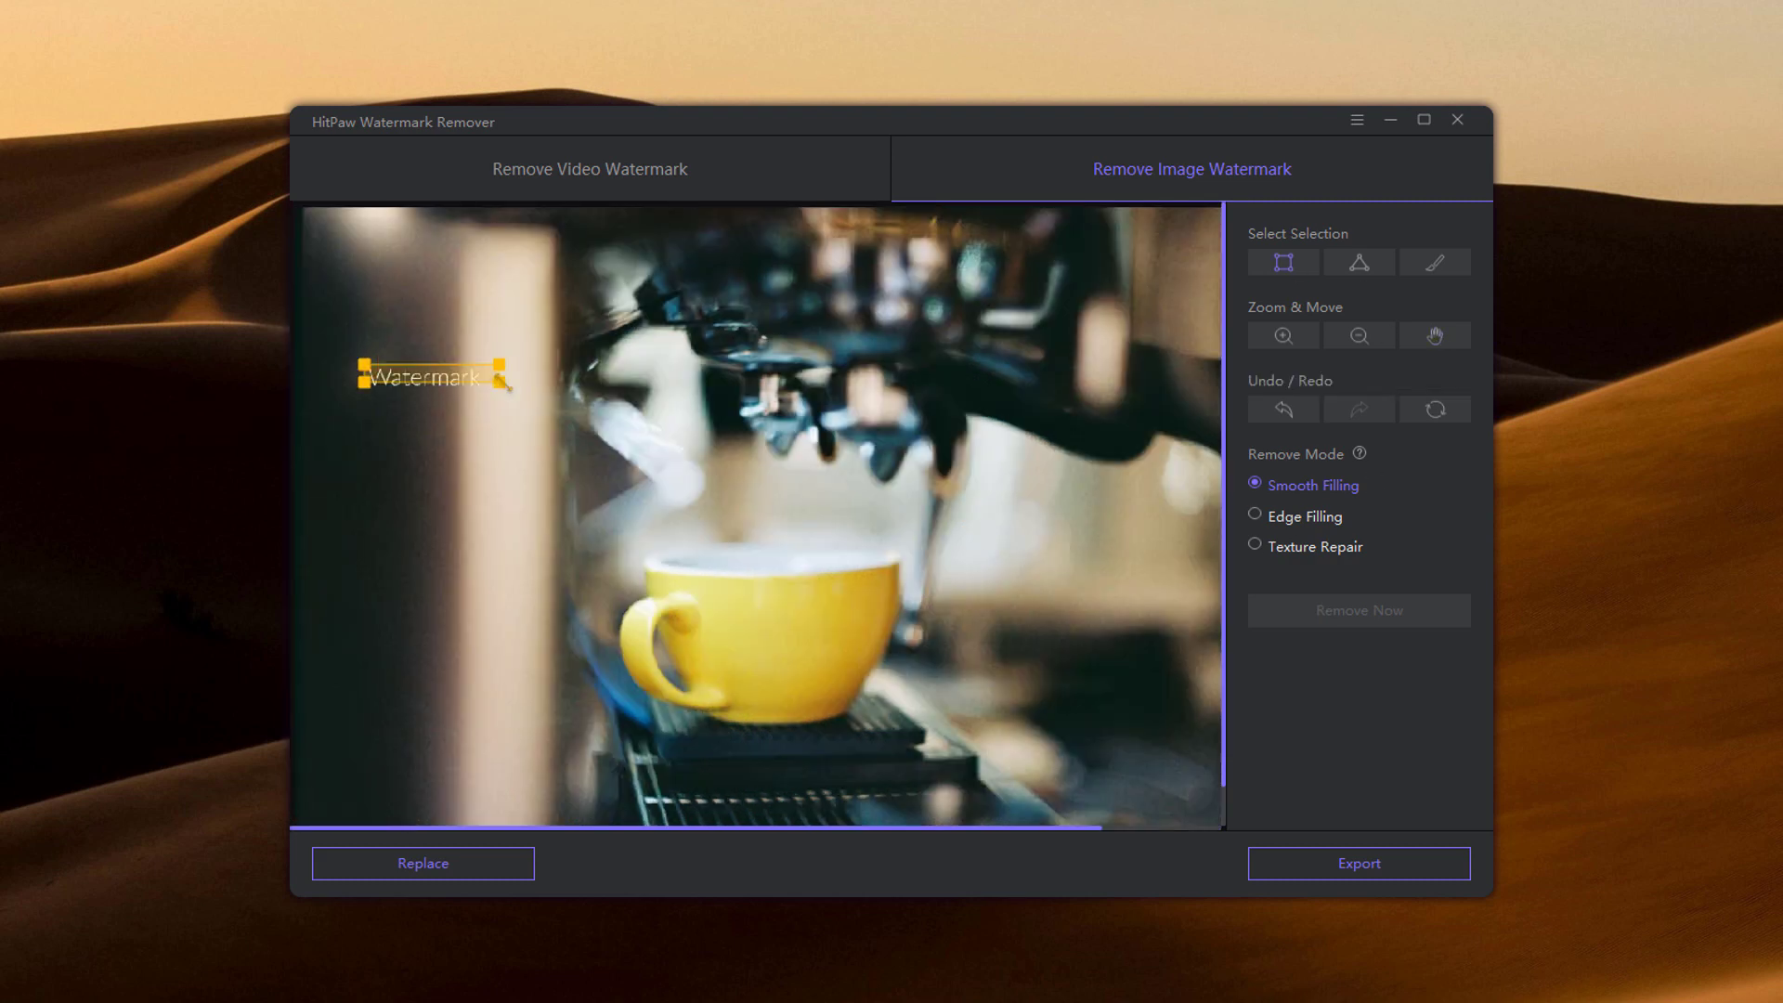
left_click_drag(508, 387, 506, 387)
- Open hitpaw.com/watermark-remover-online.html and scroll down to look over its demo preview
left_click(1329, 622)
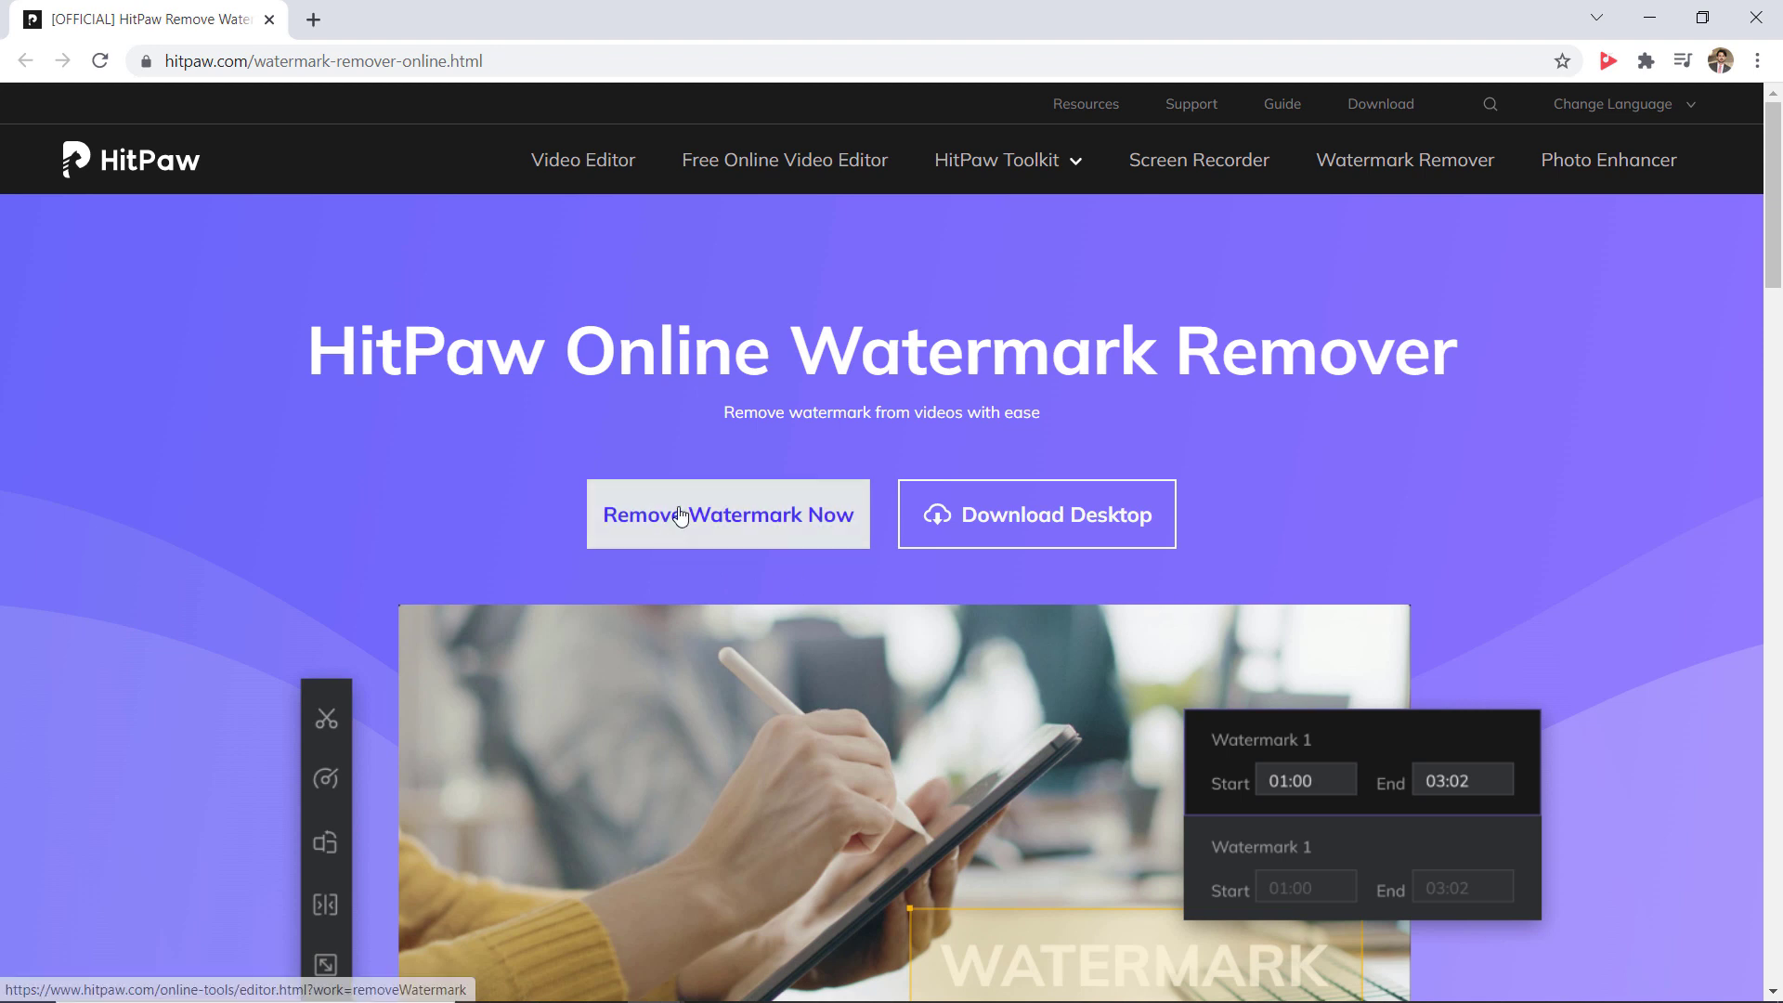
scroll(777, 545, "down", 1)
scroll(773, 539, "down", 2)
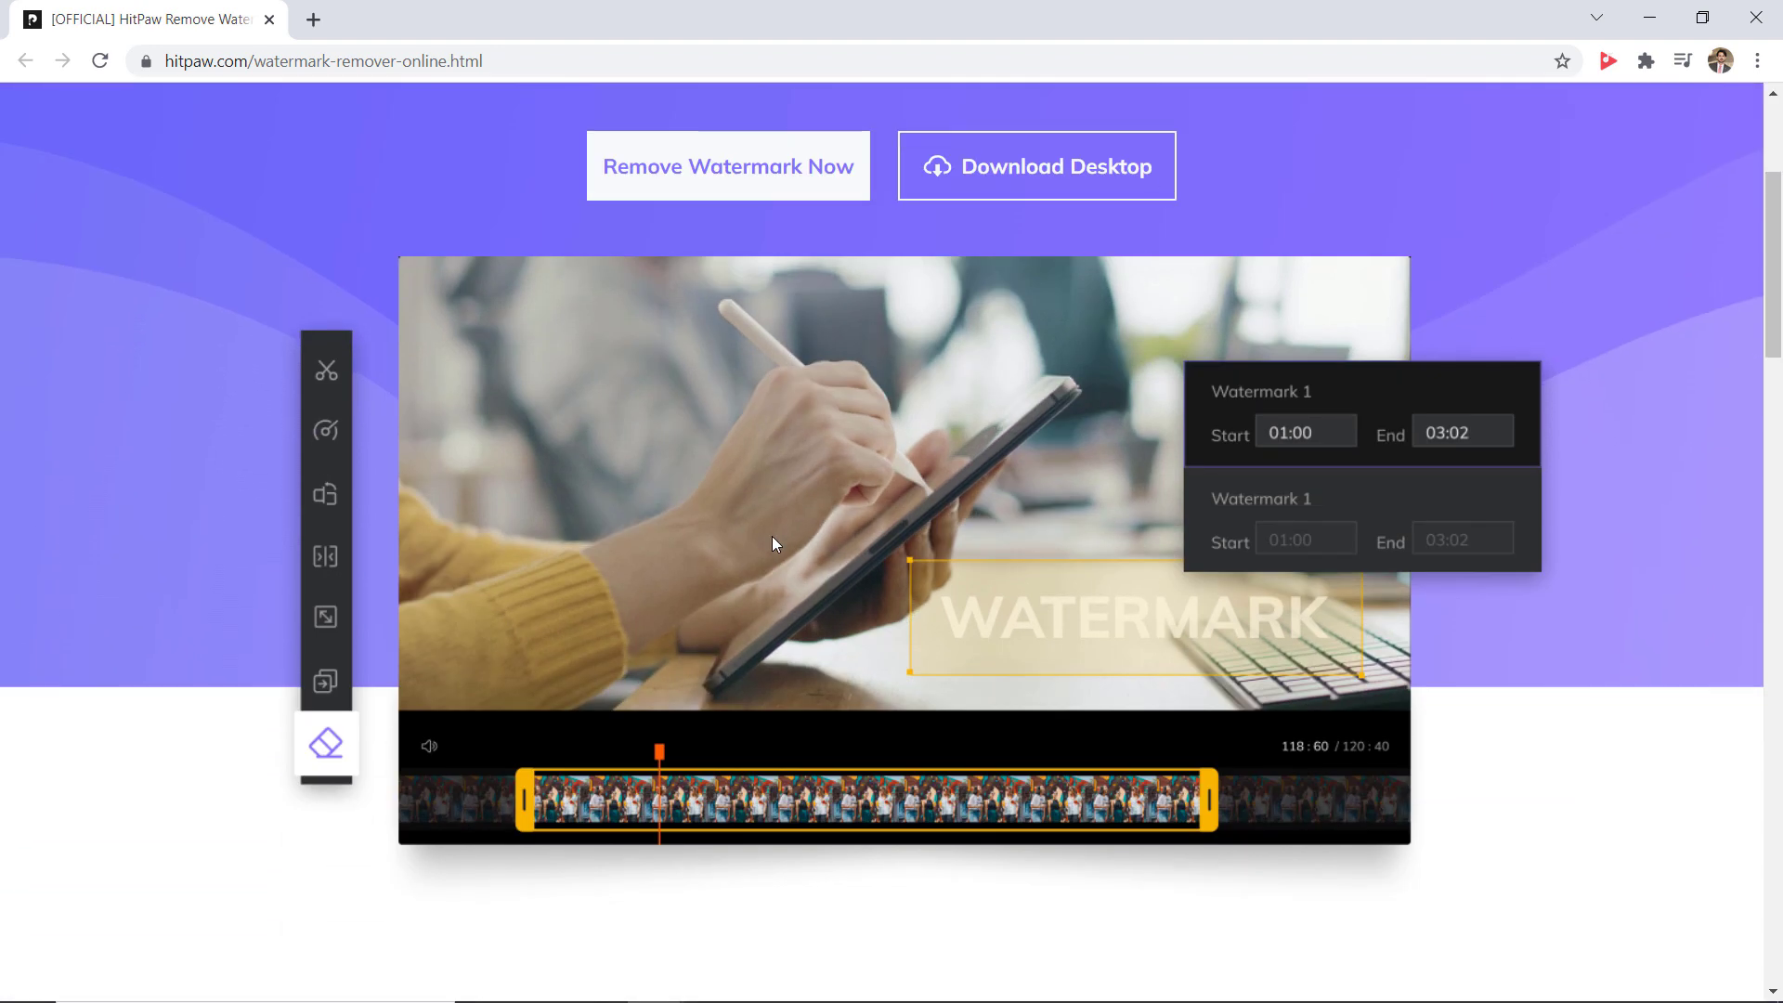
scroll(836, 557, "up", 2)
- Launch the online remover editor and upload the tree video 55 from the file picker
left_click(720, 421)
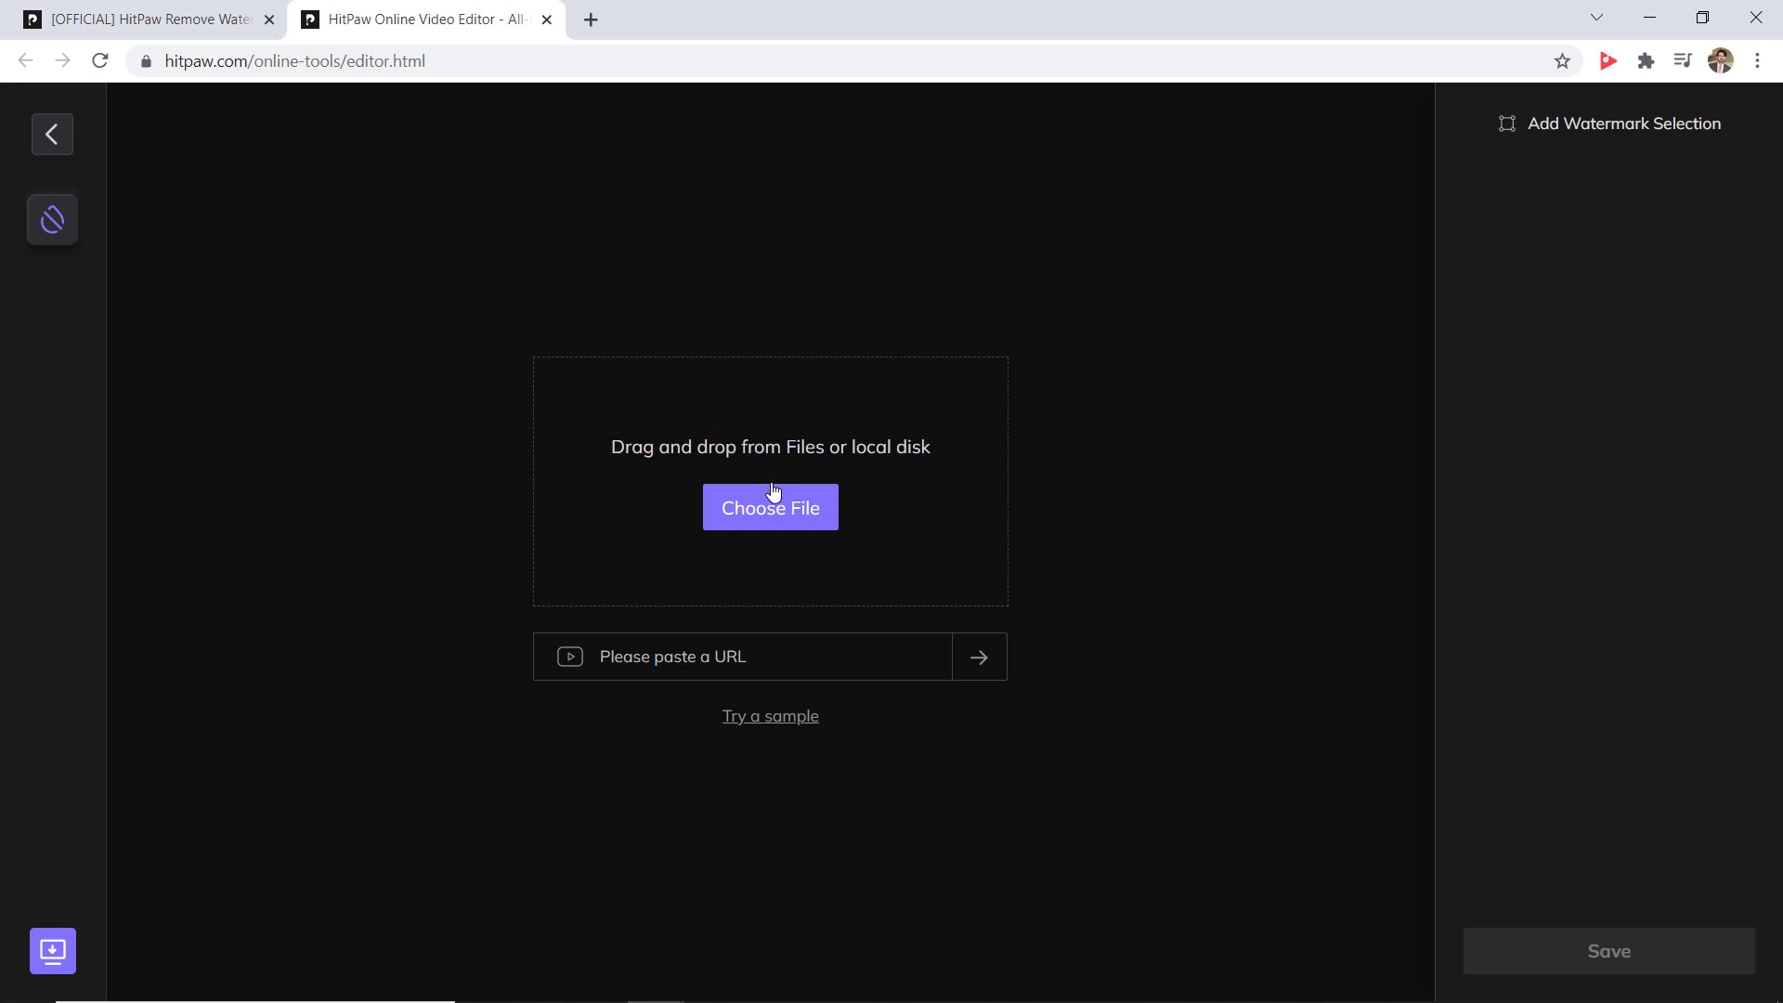
left_click(748, 517)
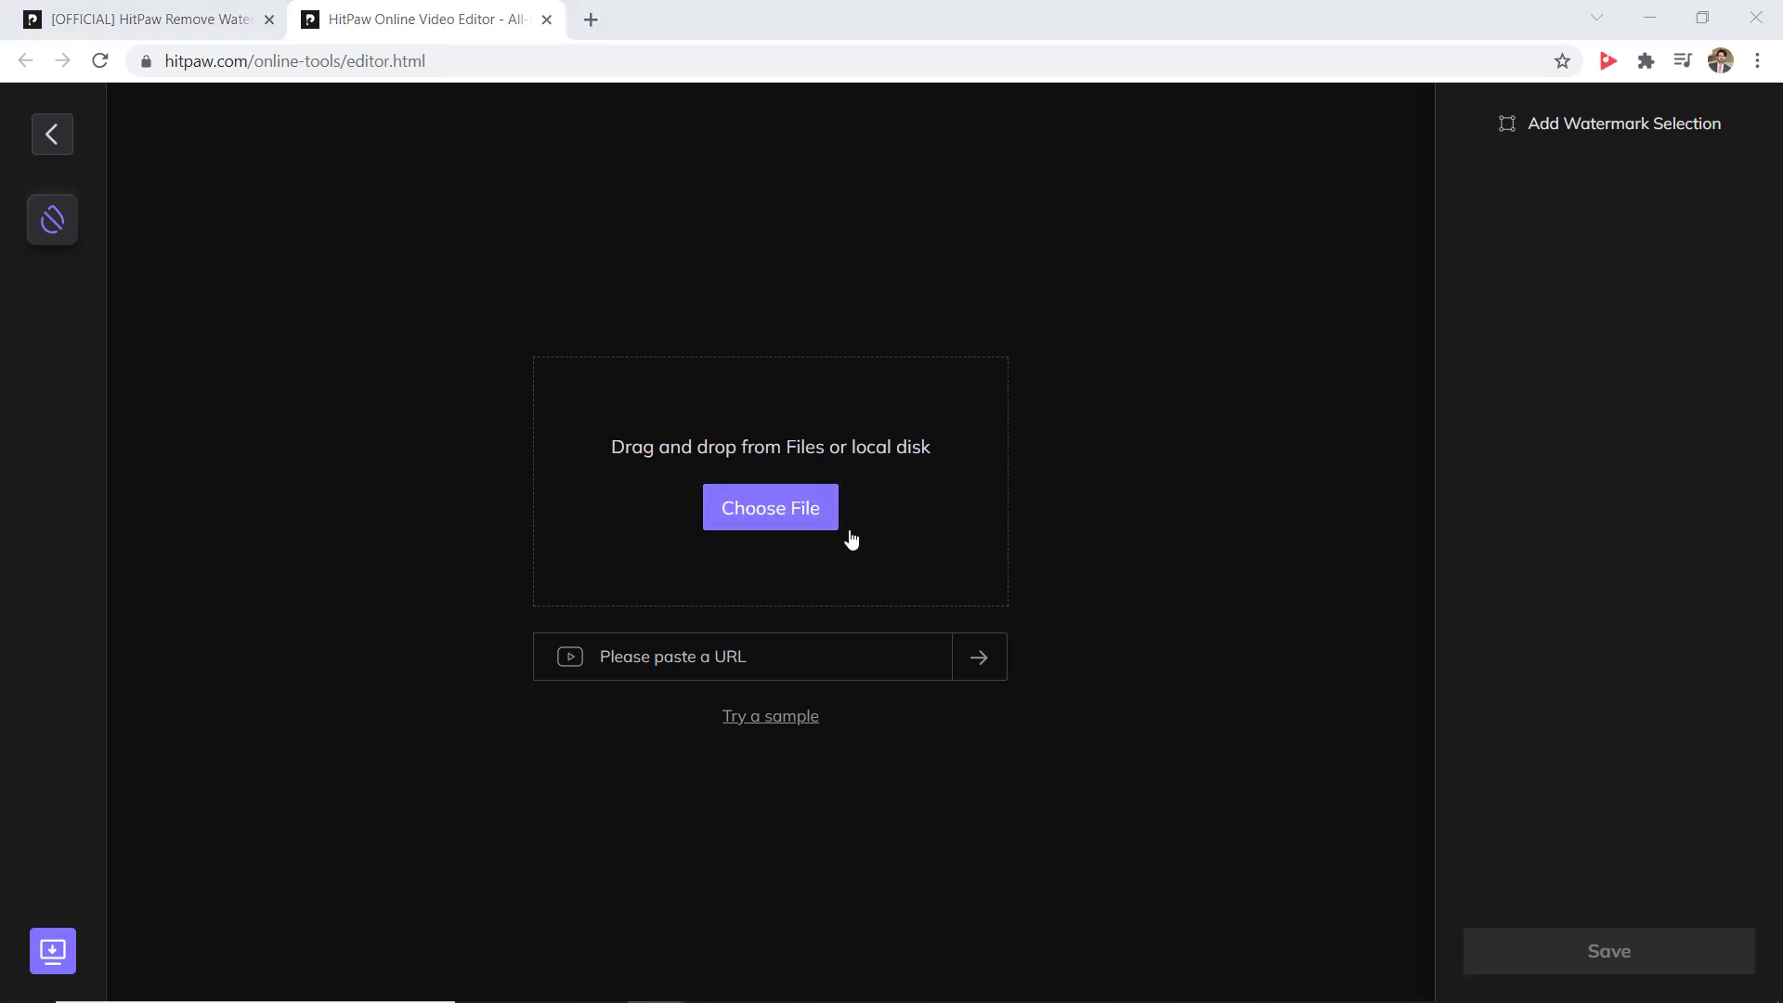
left_click(812, 518)
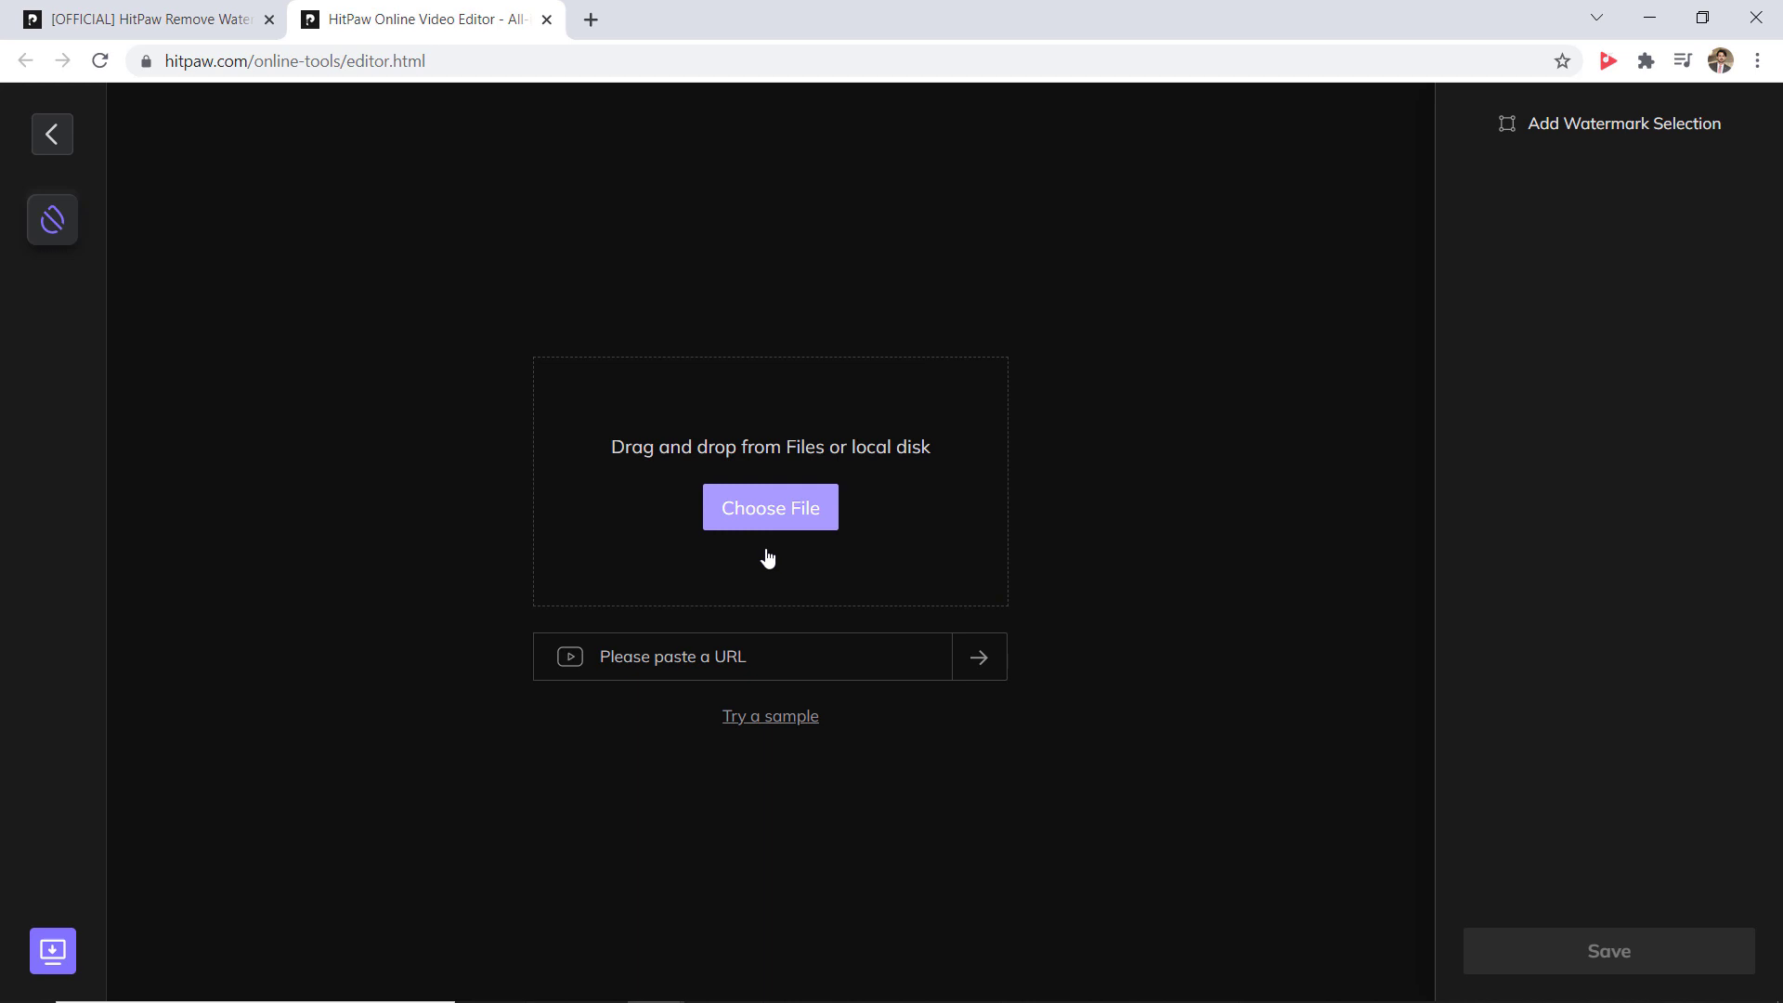
left_click(814, 528)
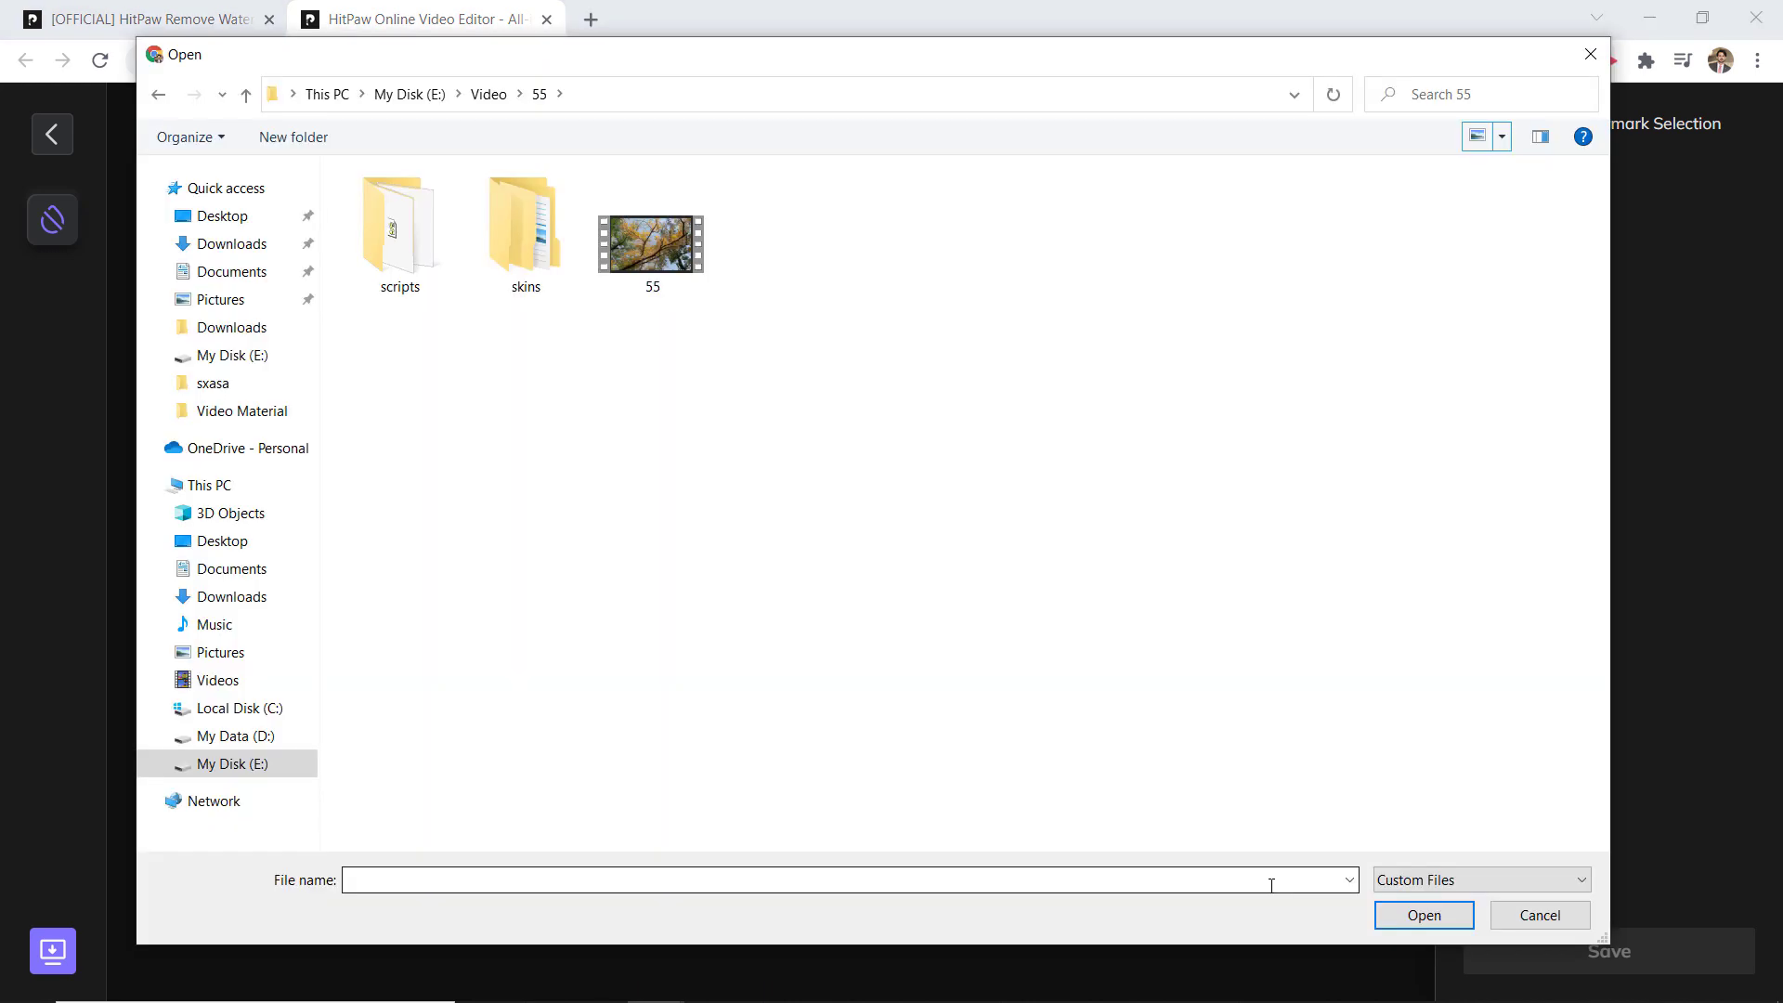
double_click(674, 260)
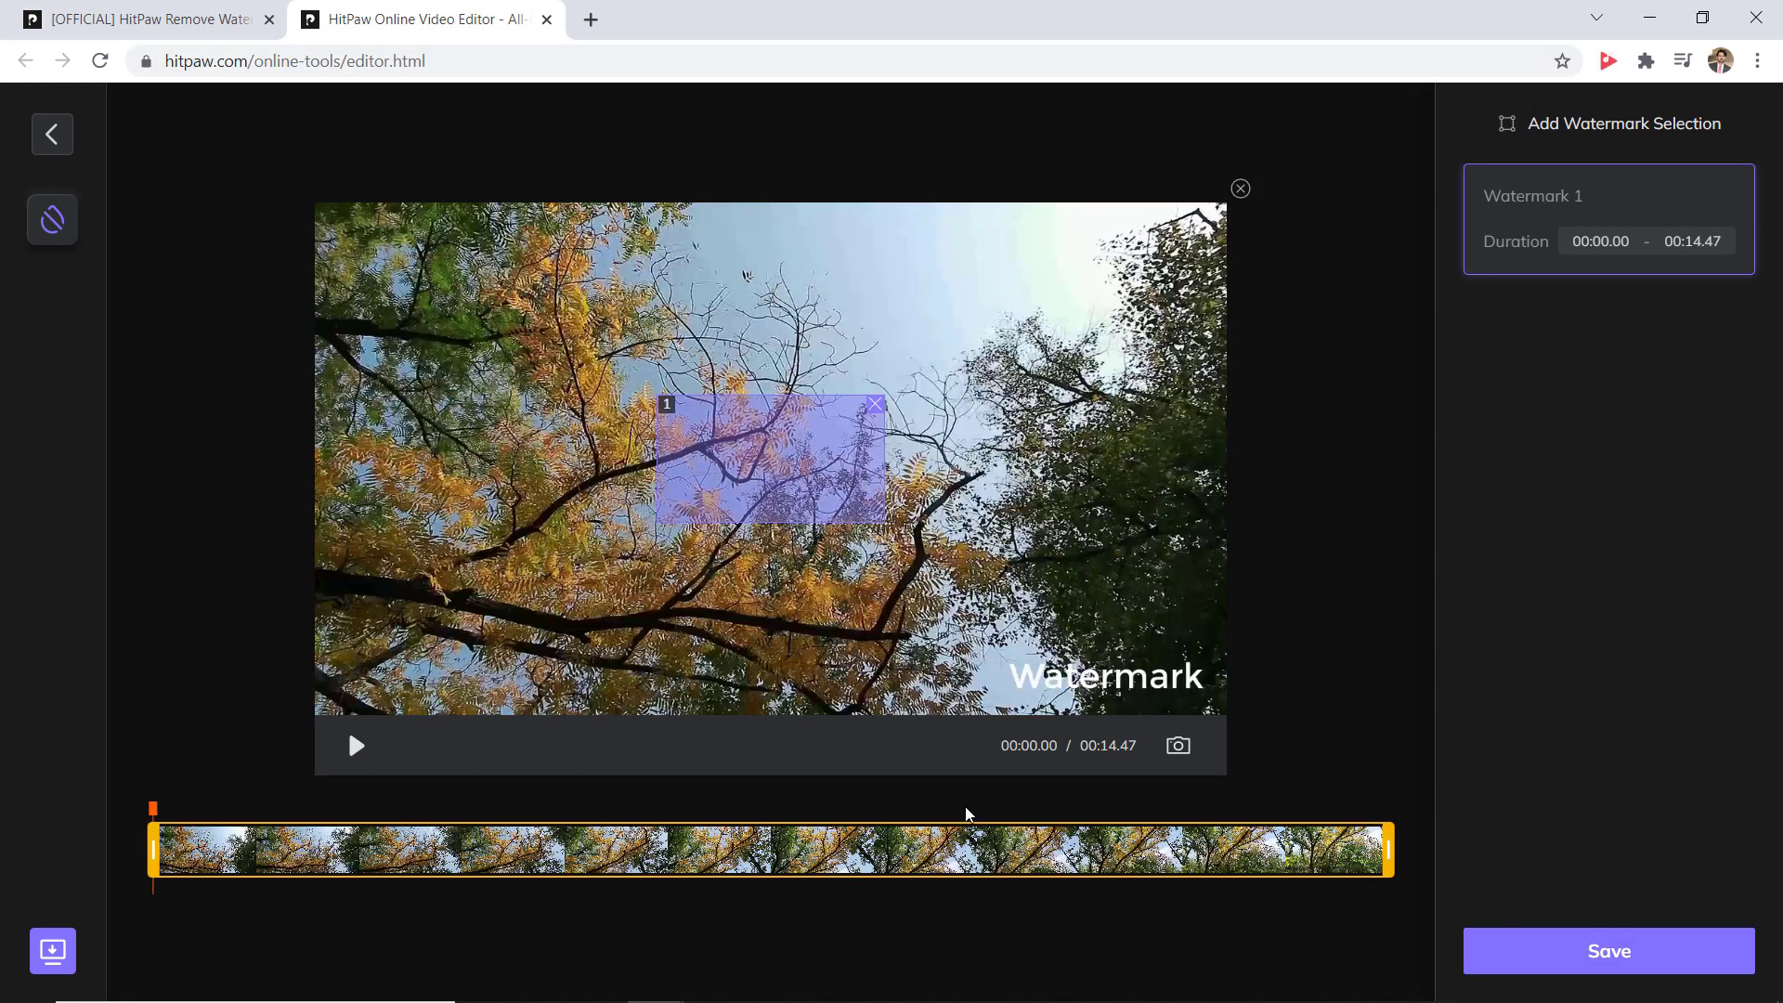
- Shrink and move the Watermark 1 box onto the lower-right Watermark text, then preview playback
left_click_drag(663, 405, 730, 447)
left_click_drag(830, 483, 1009, 687)
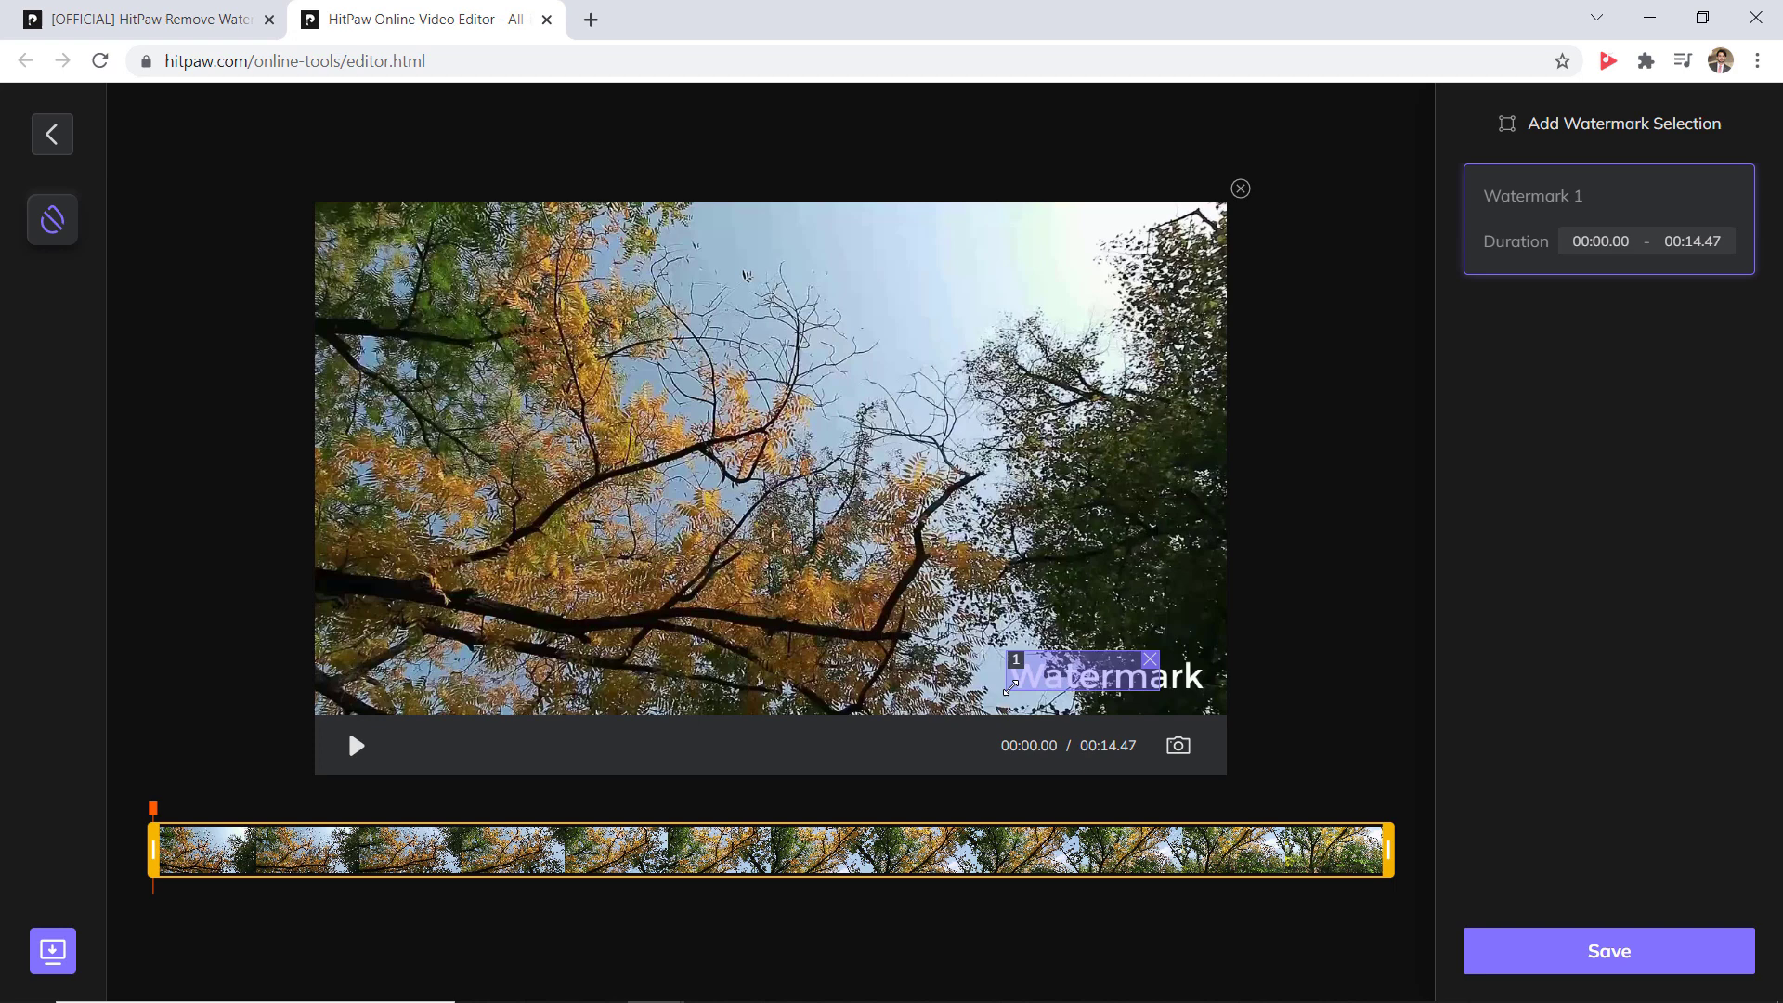
left_click_drag(1159, 691, 1207, 691)
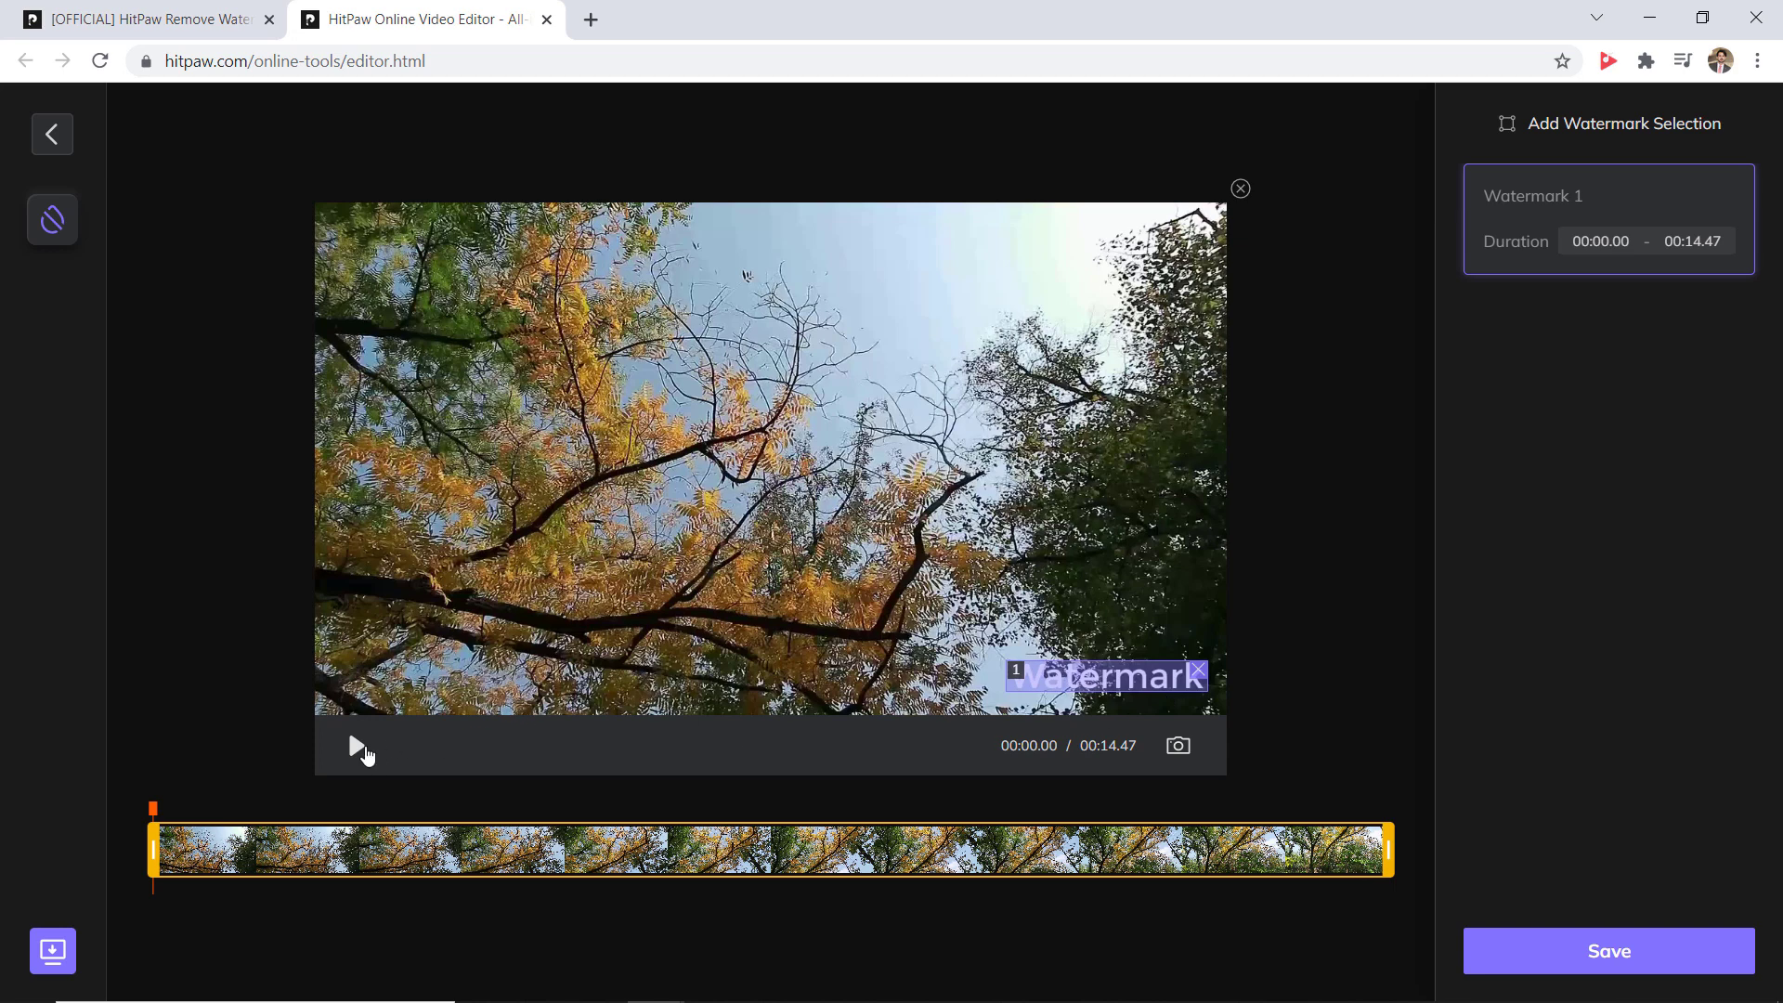
left_click(358, 747)
left_click(356, 745)
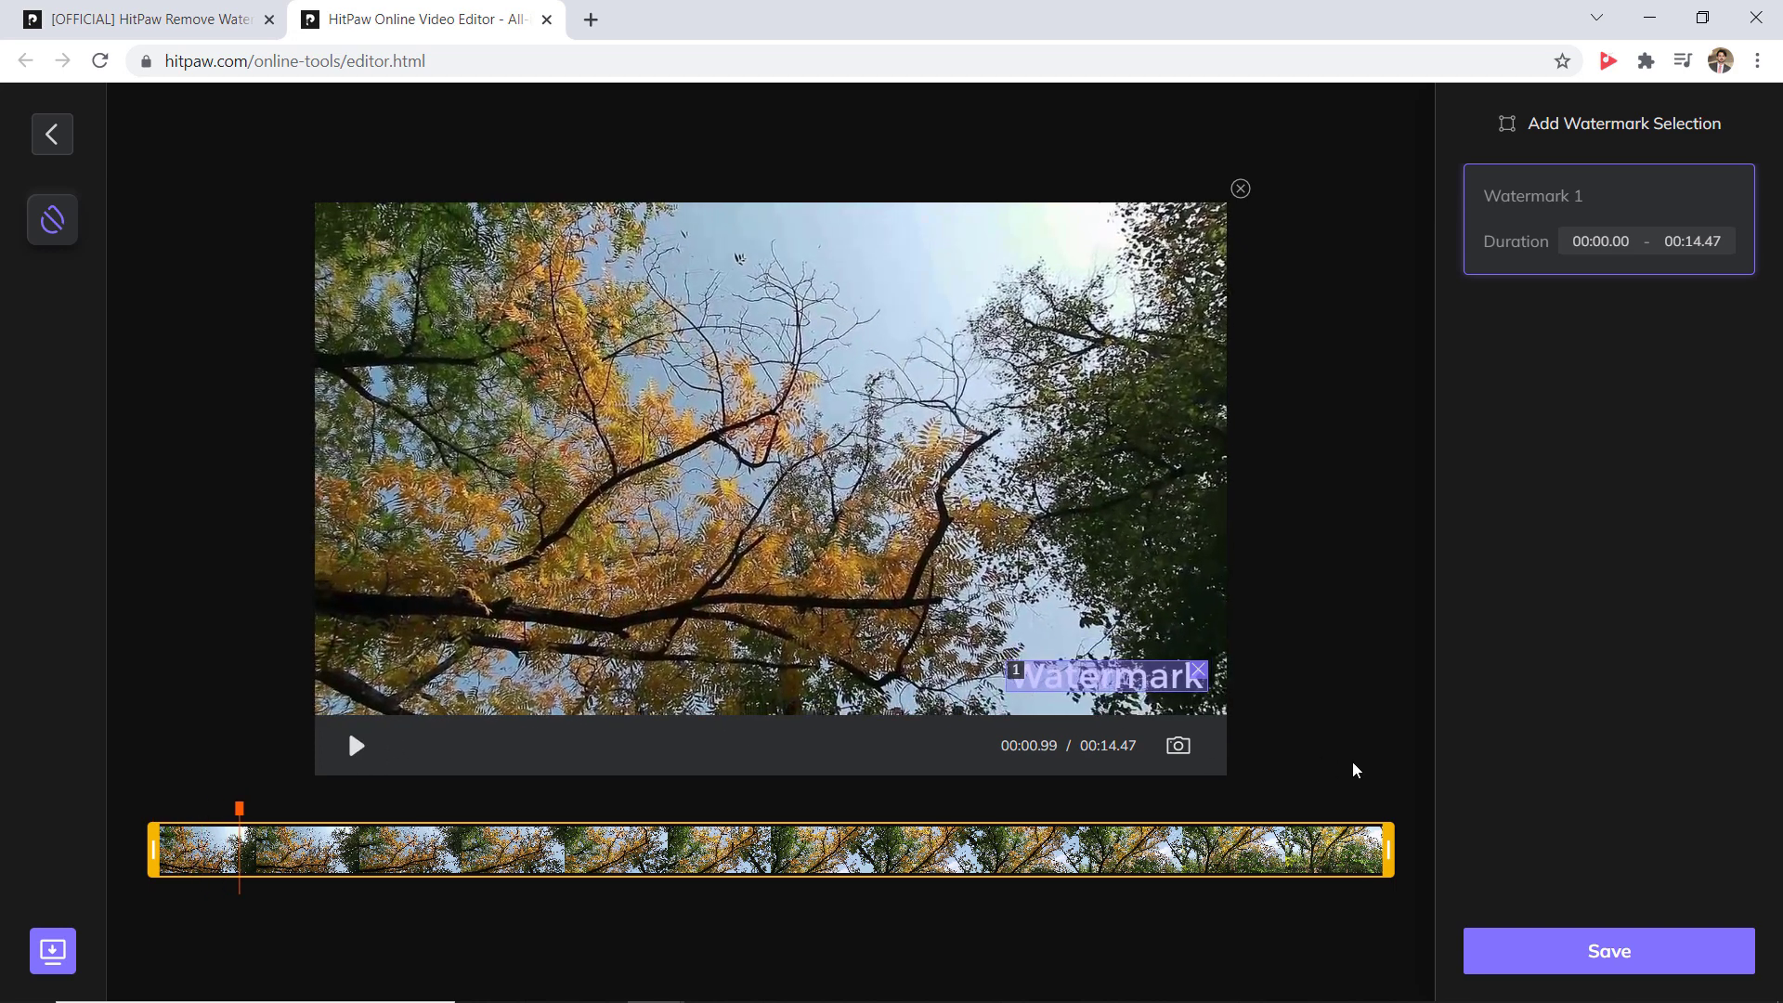
- Save the tree video for processing, then download the 00:14.46 watermark-free result
left_click(1588, 966)
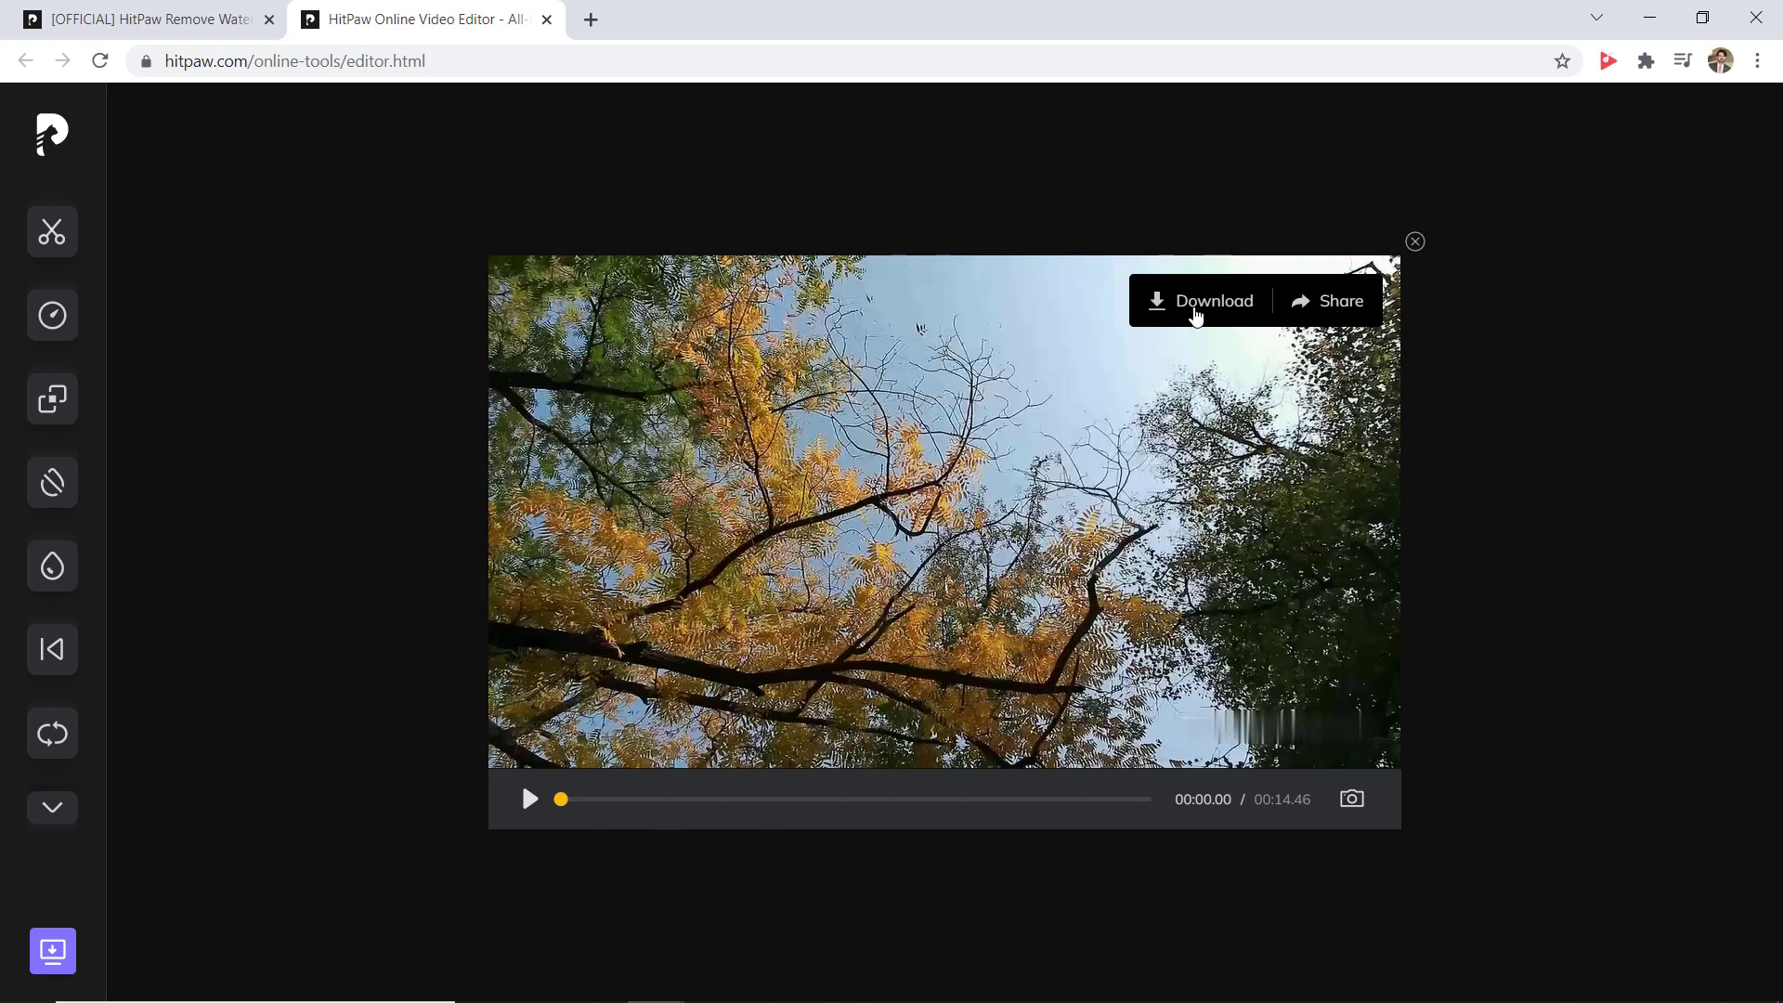
left_click(1196, 313)
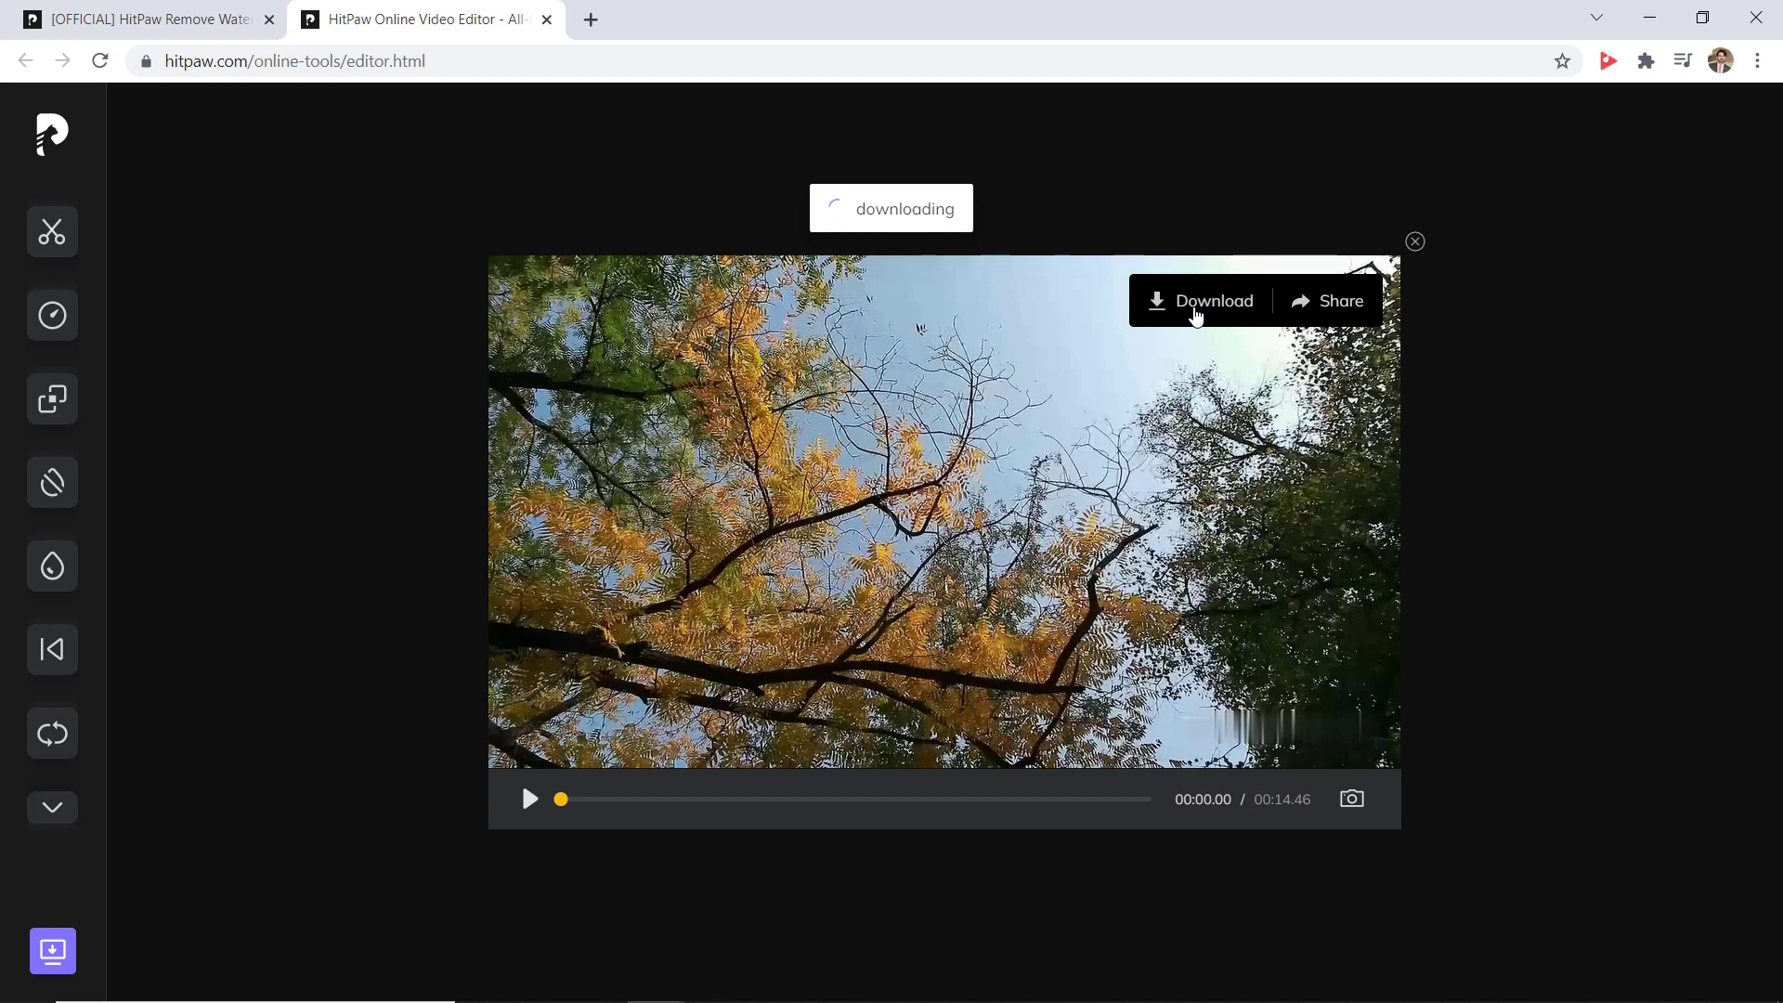